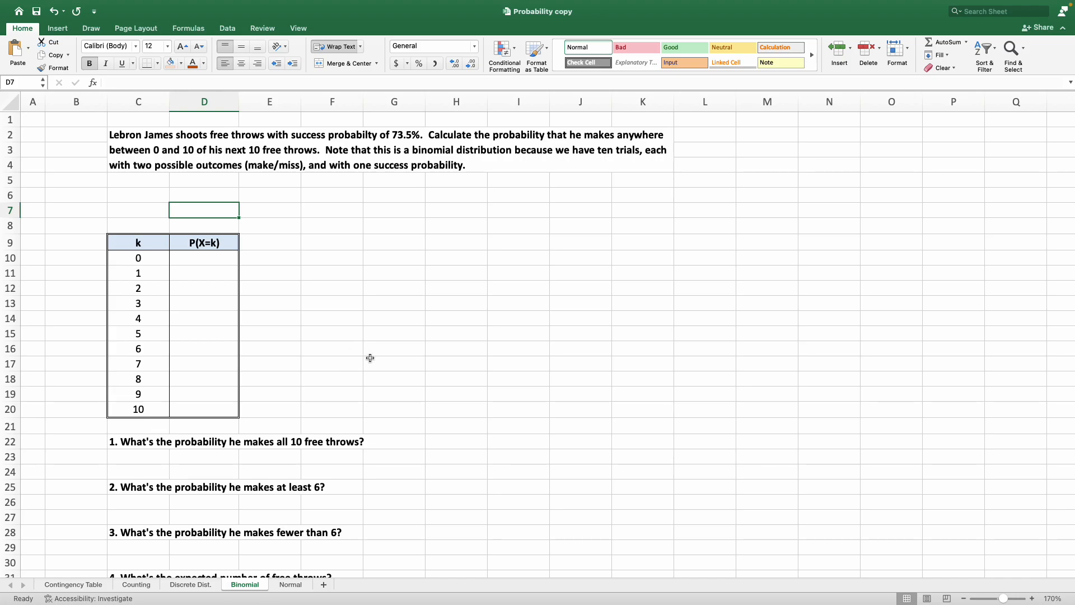
left_click(121, 158)
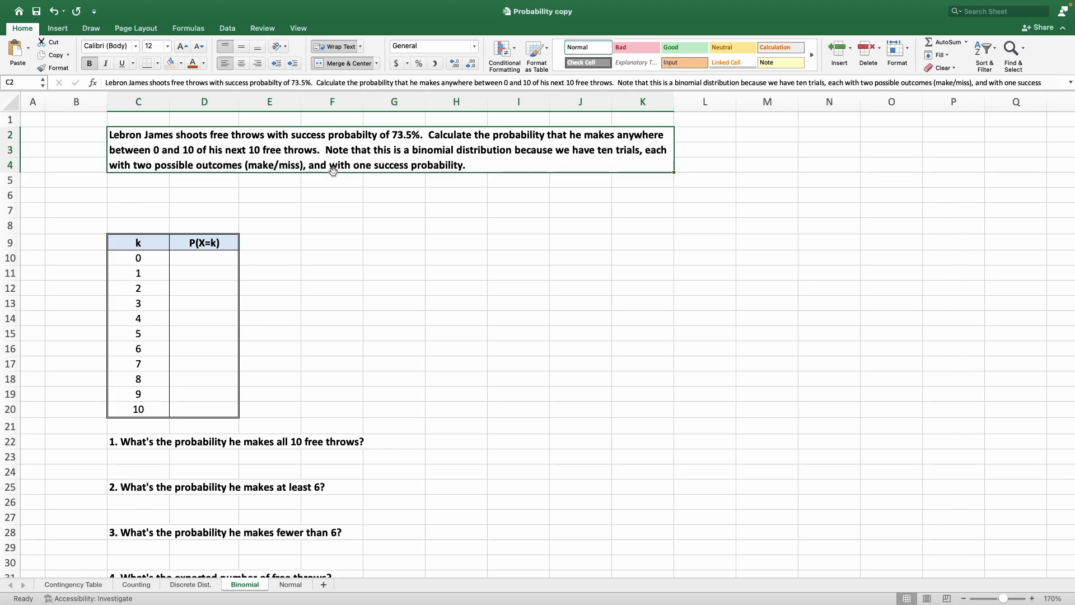
left_click(445, 216)
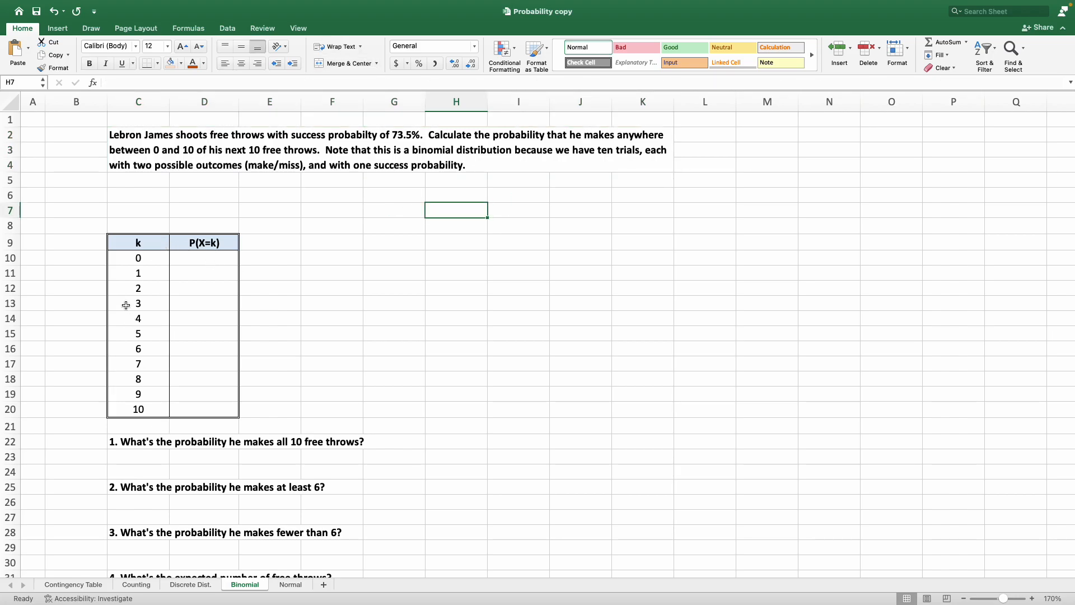
left_click_drag(144, 244, 211, 408)
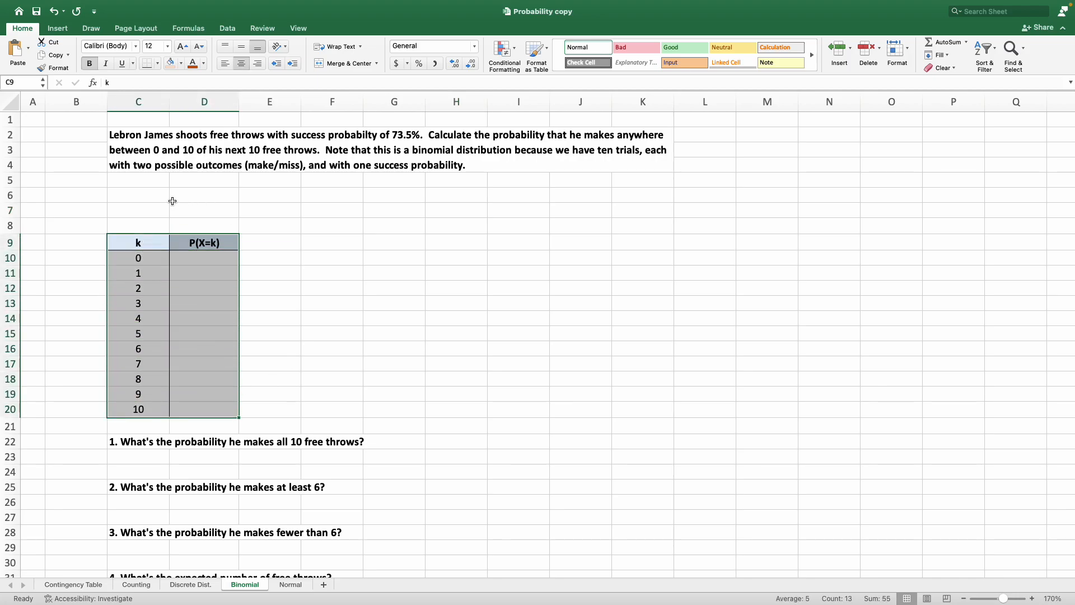
Step: Enter the binomial parameters in C5:C7 as text: "n = 10", "p = 0.735" and "q = 1 - p = 1 - 0.735 = 0.265"
left_click(142, 175)
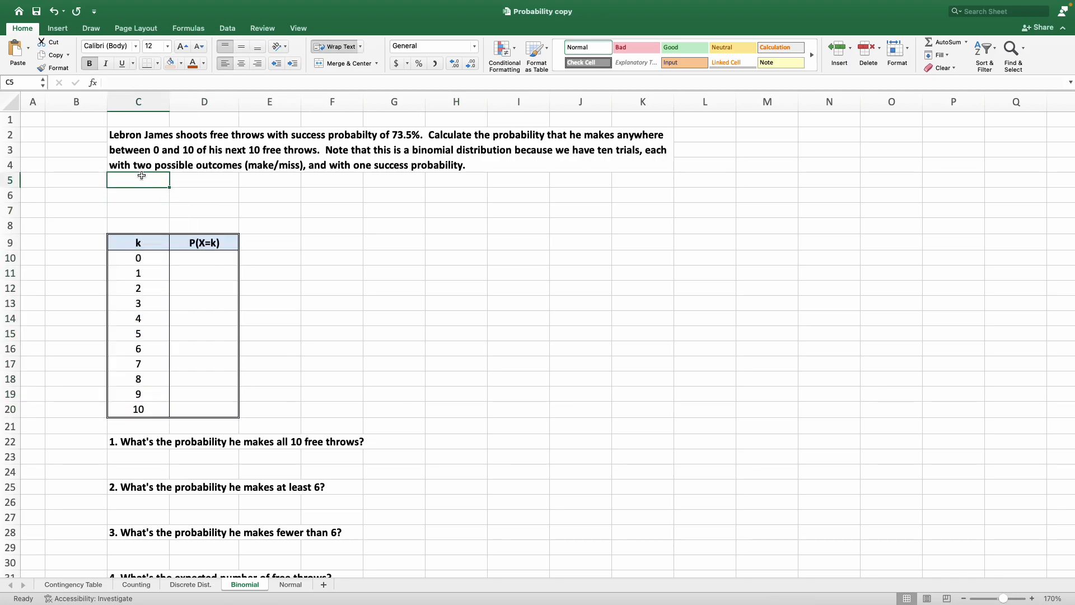
type("n = 10")
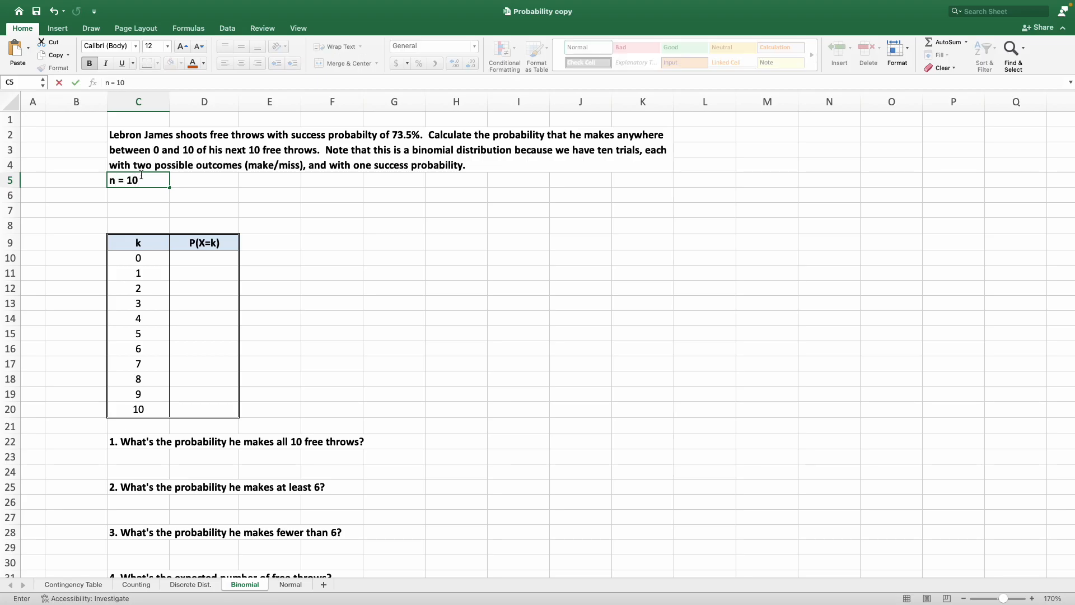
key("Return")
type("p = ")
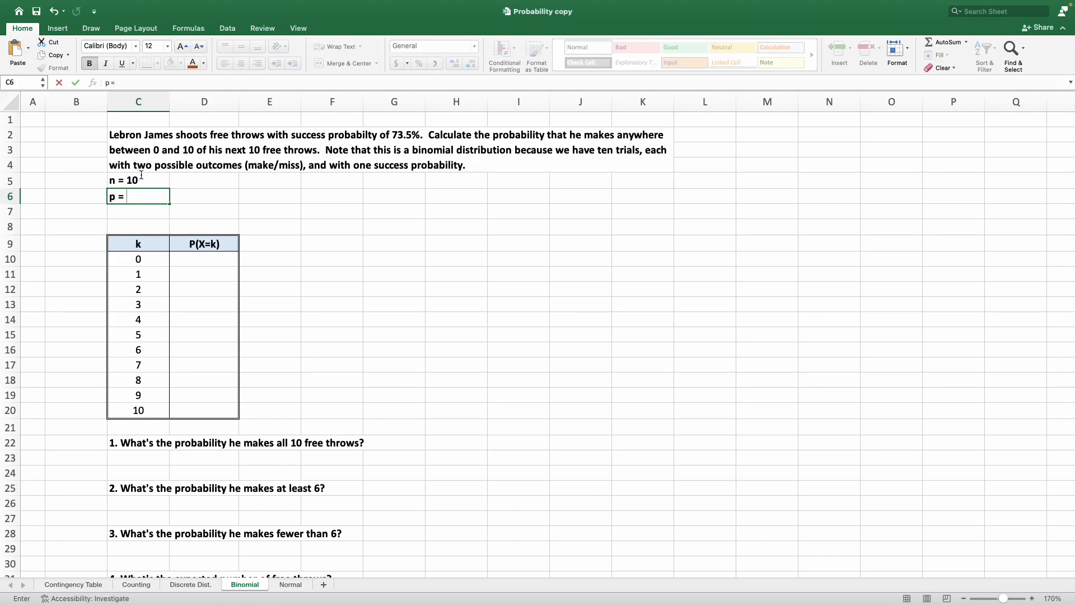
type("0.735")
key("Return")
type("q =")
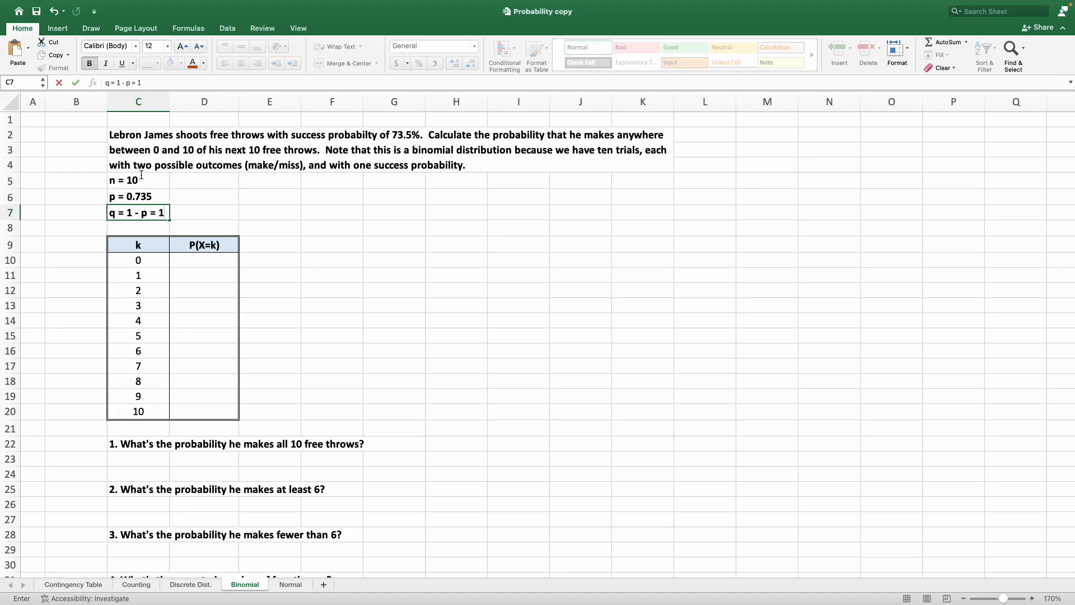
type("1 - p = 1 - 0.735 = 0.265")
key("Return")
Step: Check the failure probability by calculating =1-0.735 in cell D6
key("Up")
key("Right")
key("Right")
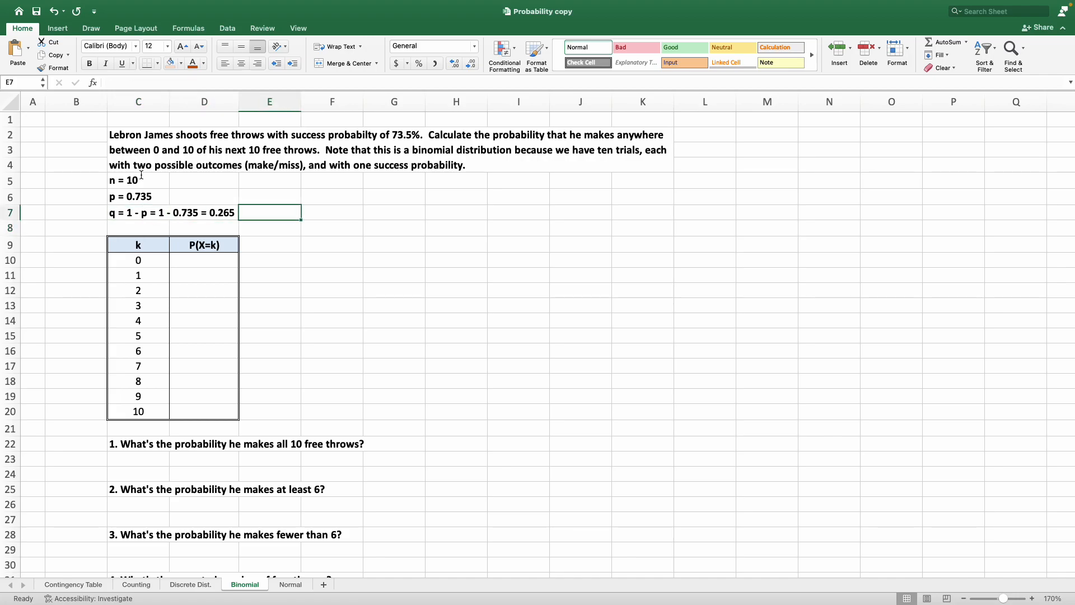
key("Up")
key("Left")
type("=")
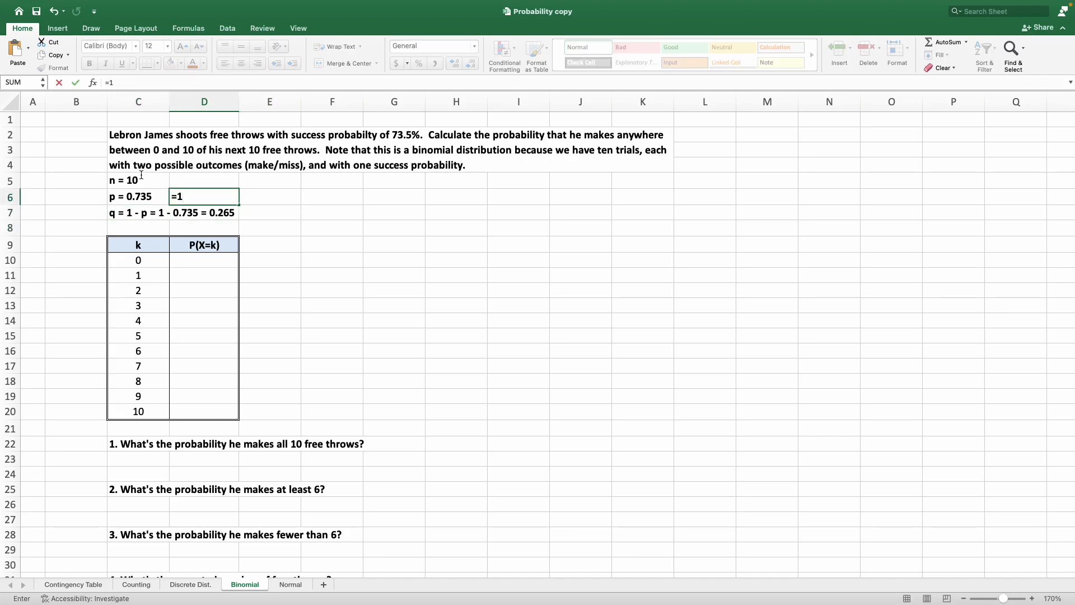
type("1-0.735")
key("Return")
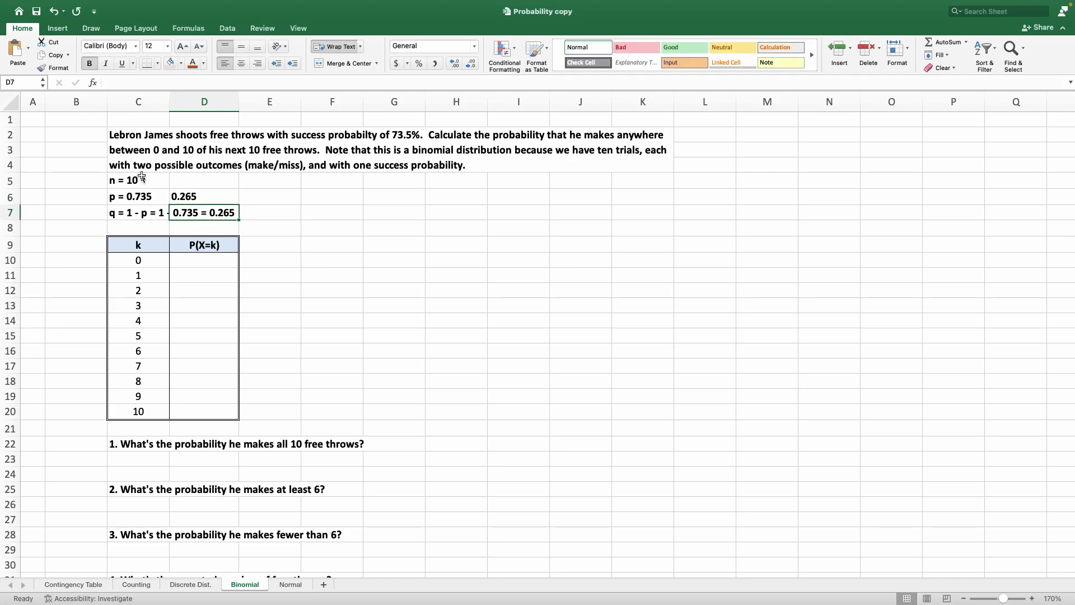
Step: Clear the check calculation from cell D6
left_click(270, 200)
left_click(194, 197)
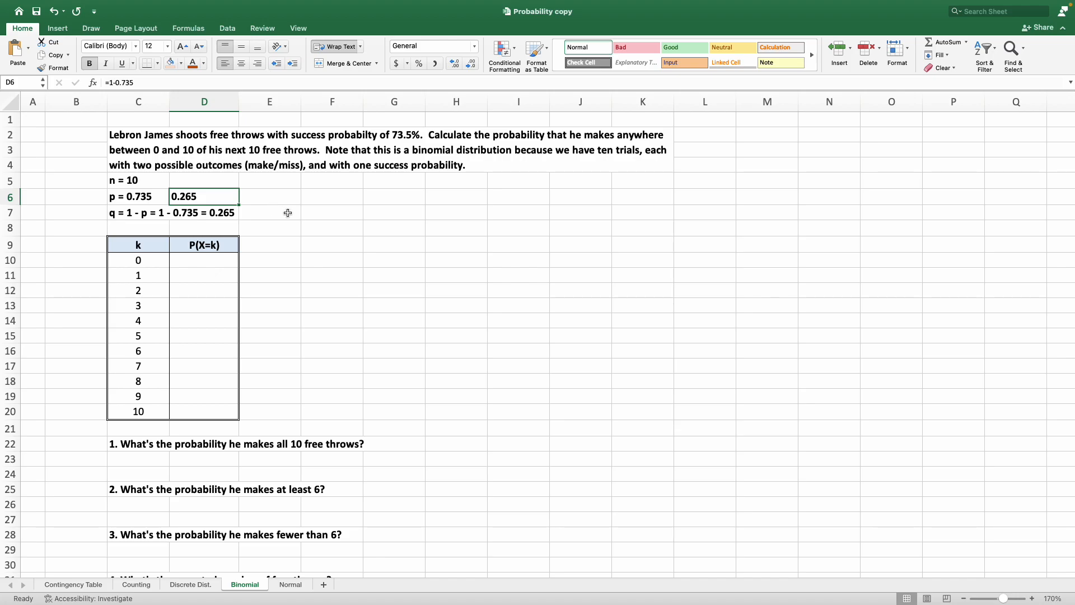
key("Delete")
left_click(367, 278)
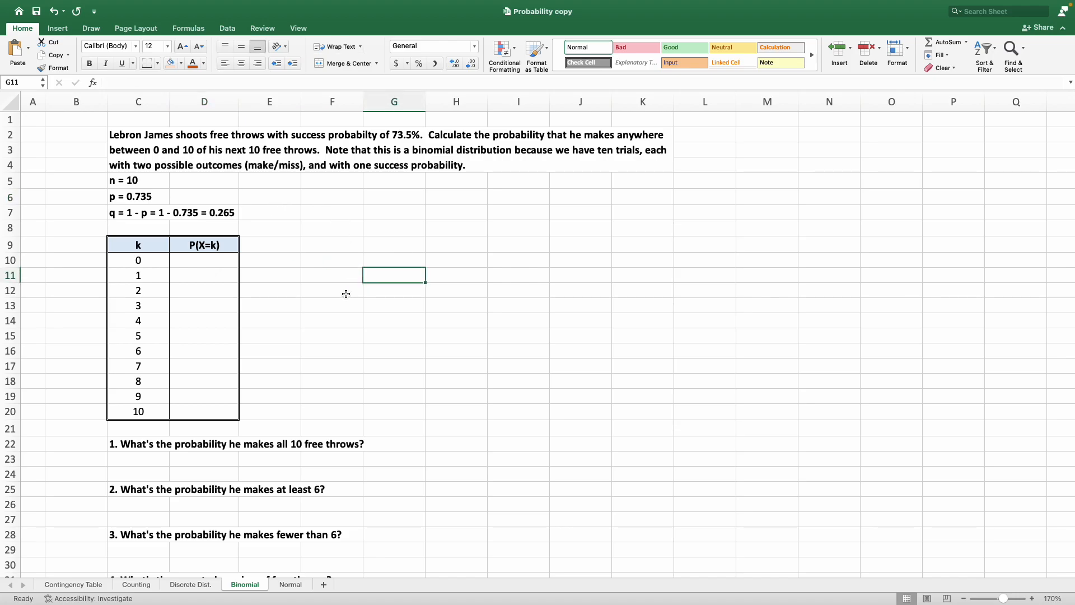
Step: Write the formula syntax =BINOM.DIST(k, n, p, FALSE) as a text note in cell E10 beside the probability table
left_click(152, 258)
mouse_move(152, 258)
left_mouse_down()
mouse_move(190, 264)
mouse_move(206, 280)
mouse_move(163, 259)
mouse_move(148, 416)
mouse_move(182, 409)
left_mouse_up()
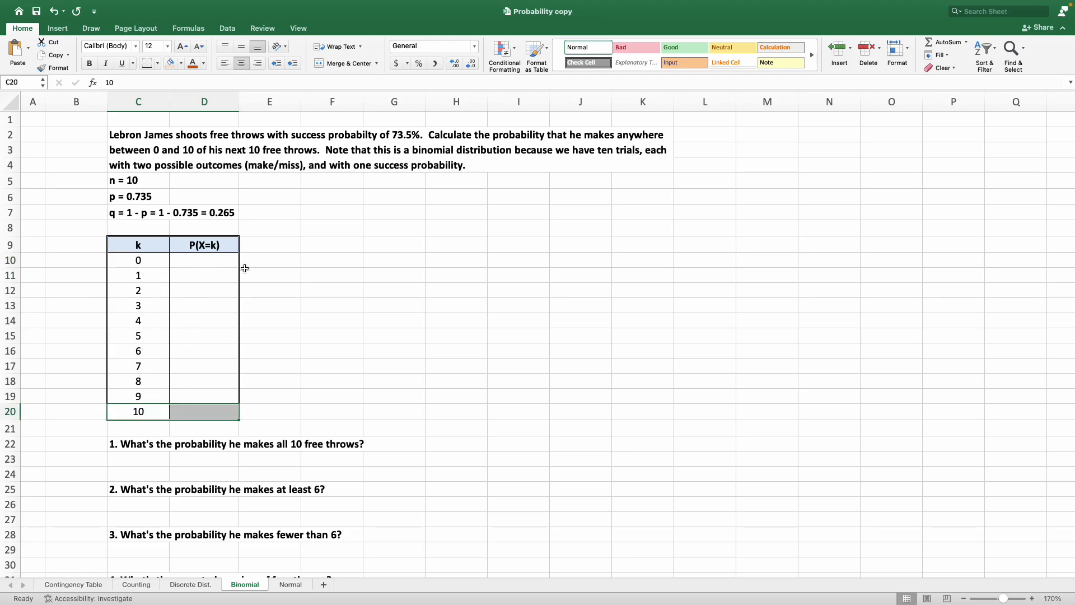
left_click(279, 265)
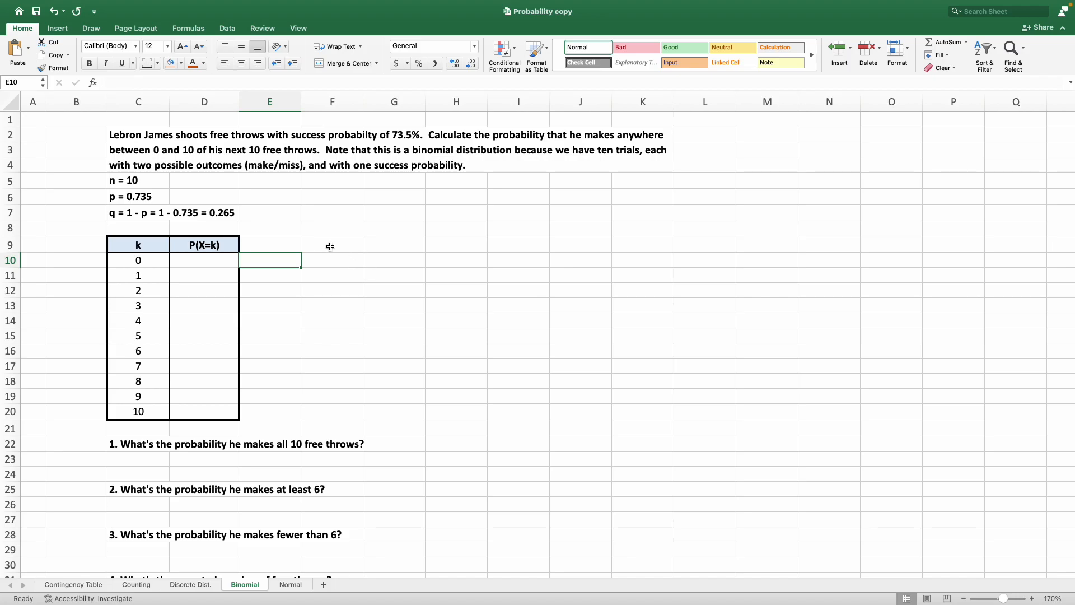
type("'")
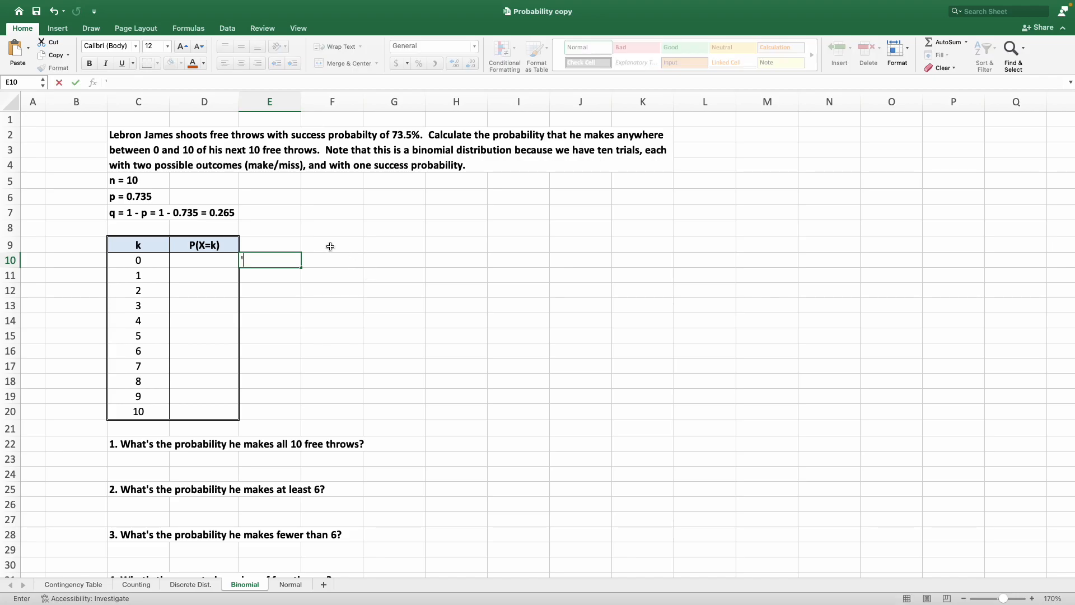
type("=BINOM.DIST(k,")
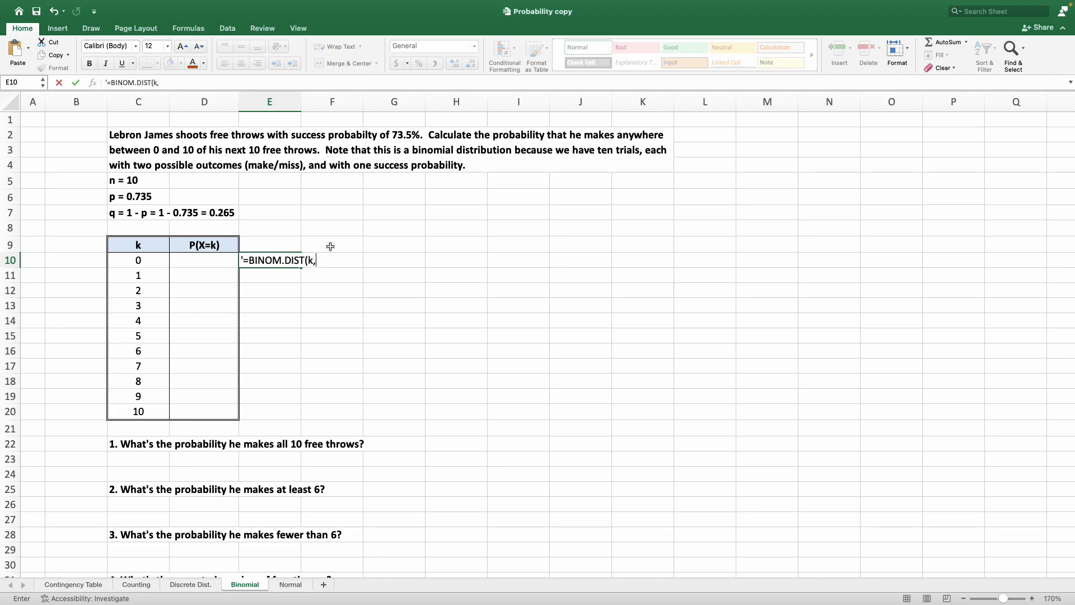
type(" n, p, FALSE)")
key("Return")
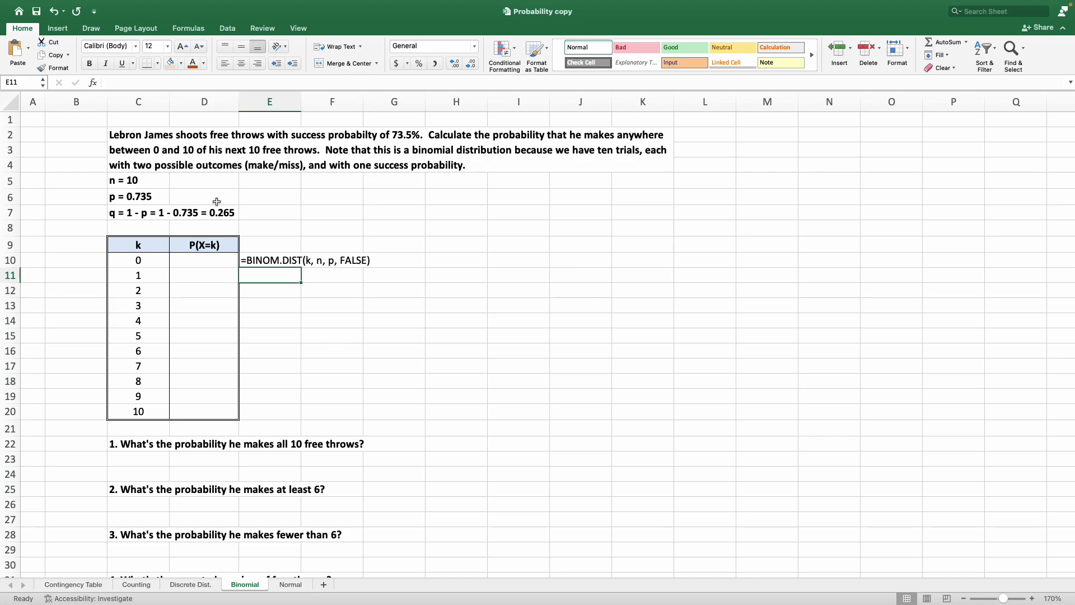
Step: Calculate the probability for k = 0 in cell D10 with =BINOM.DIST(C10, 10, 0.735, FALSE)
left_click(175, 265)
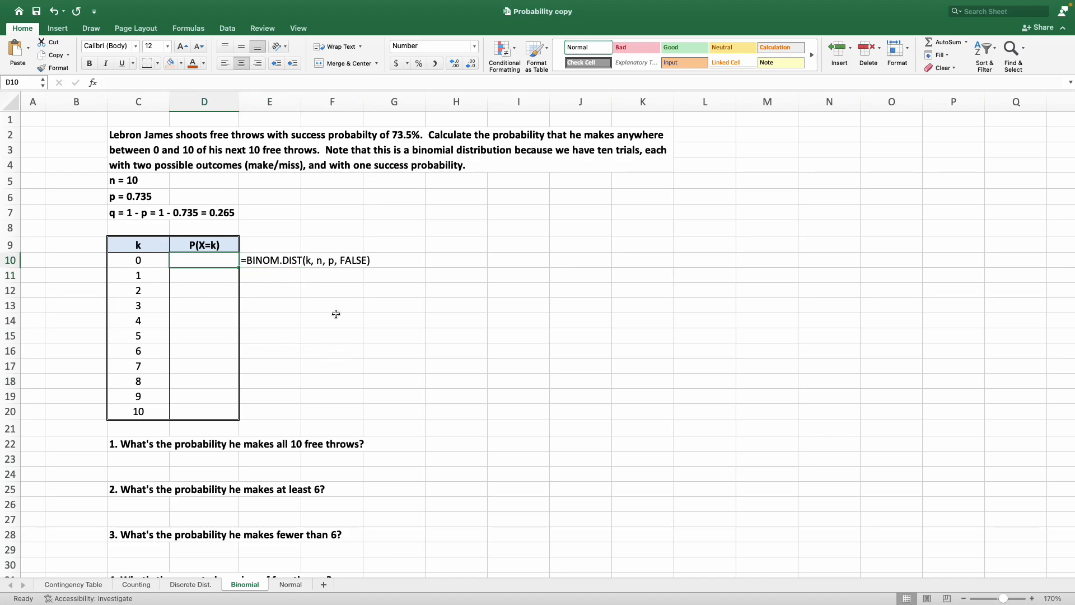
type("=")
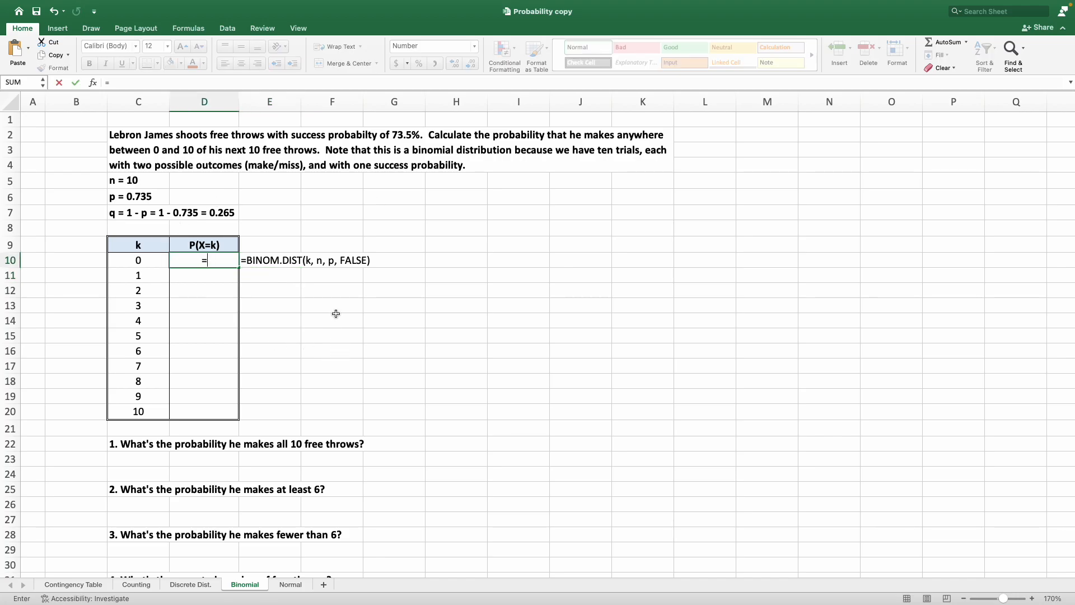
type("binom")
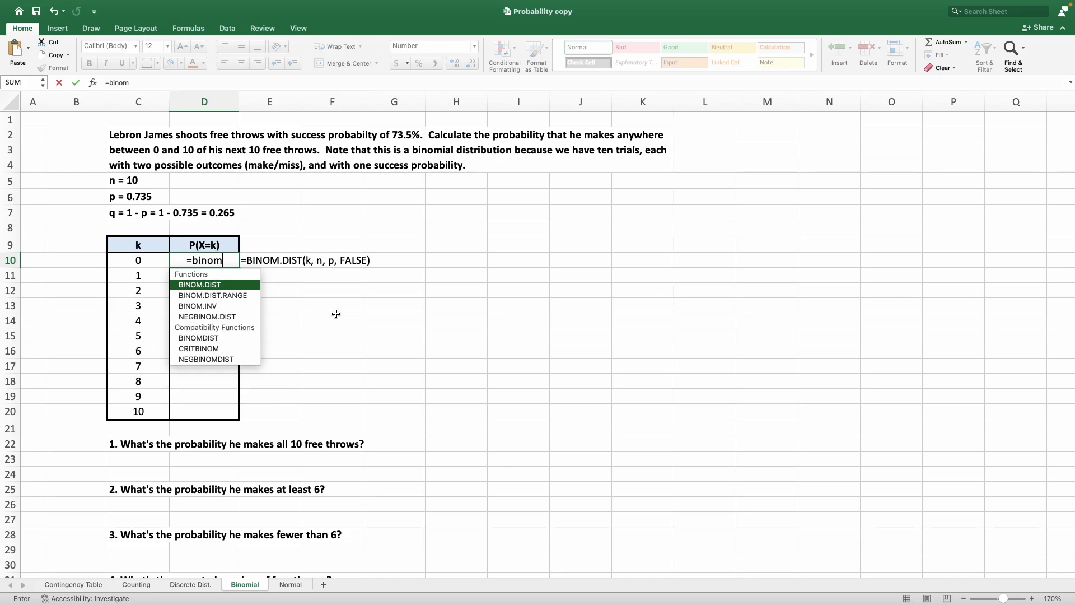
type(".dist(")
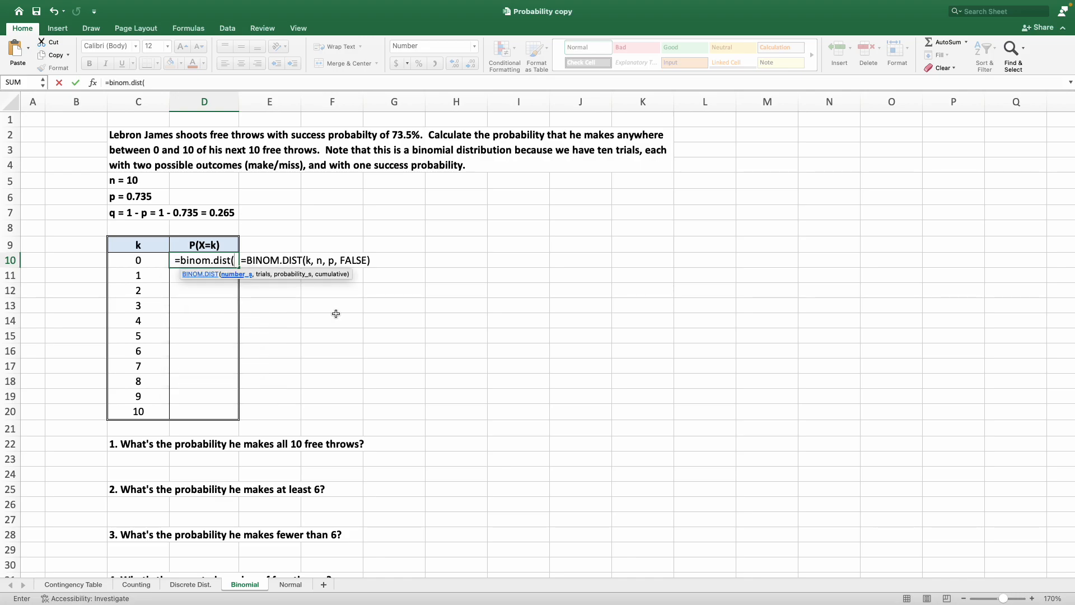
left_click(151, 262)
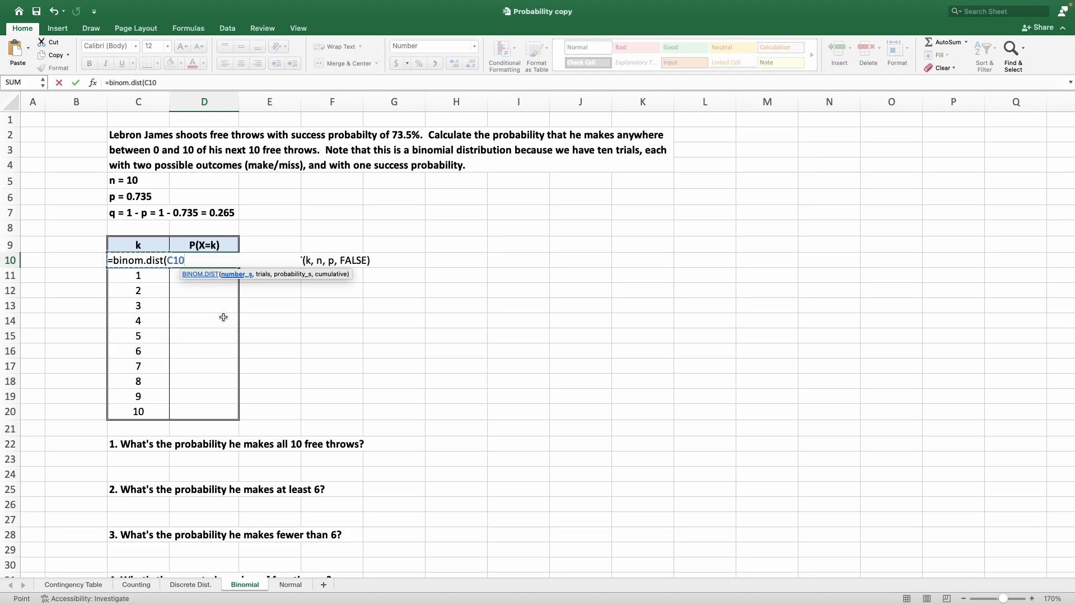
type(",")
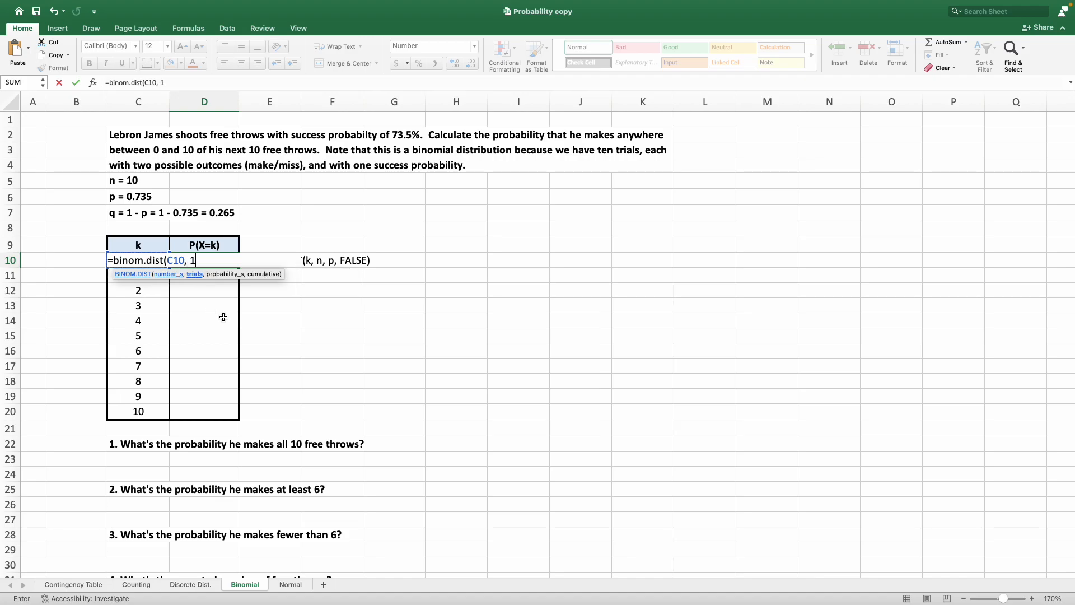
type(" 10, 0.735, ")
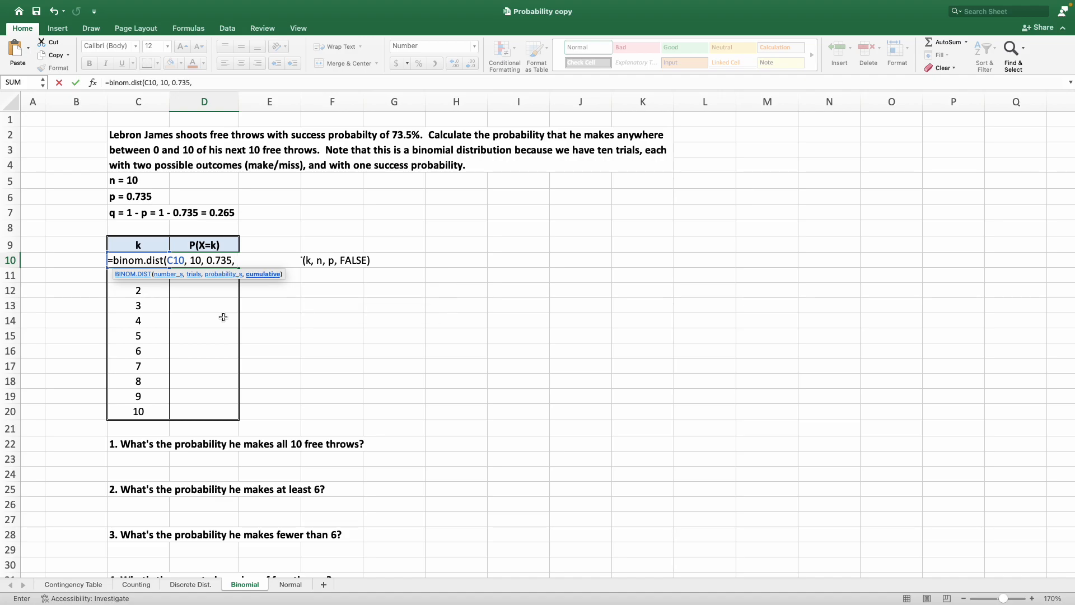
type("FALSE")
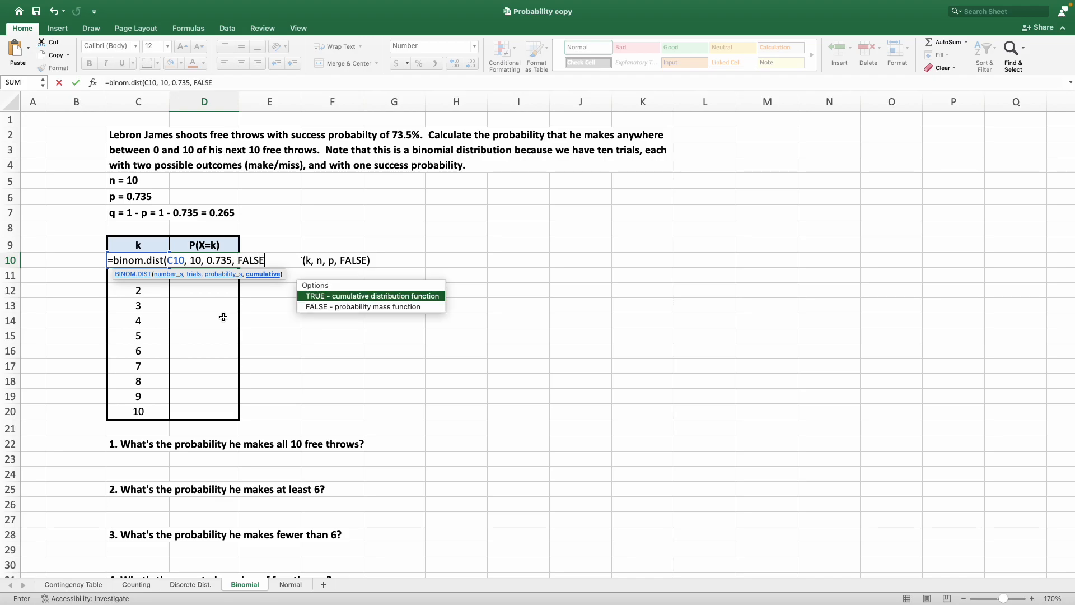
type(")")
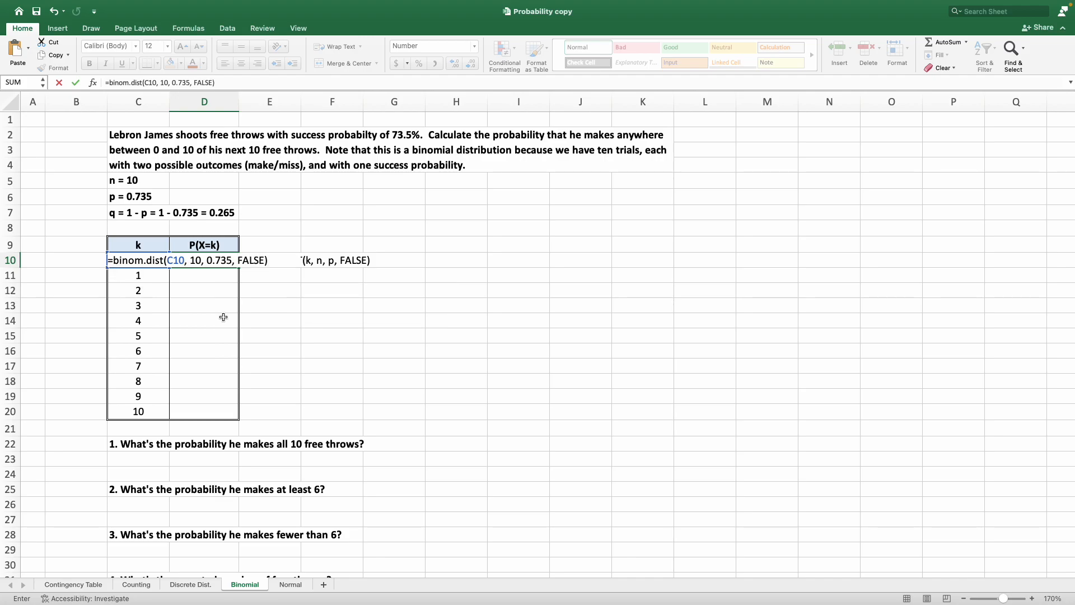
key("Return")
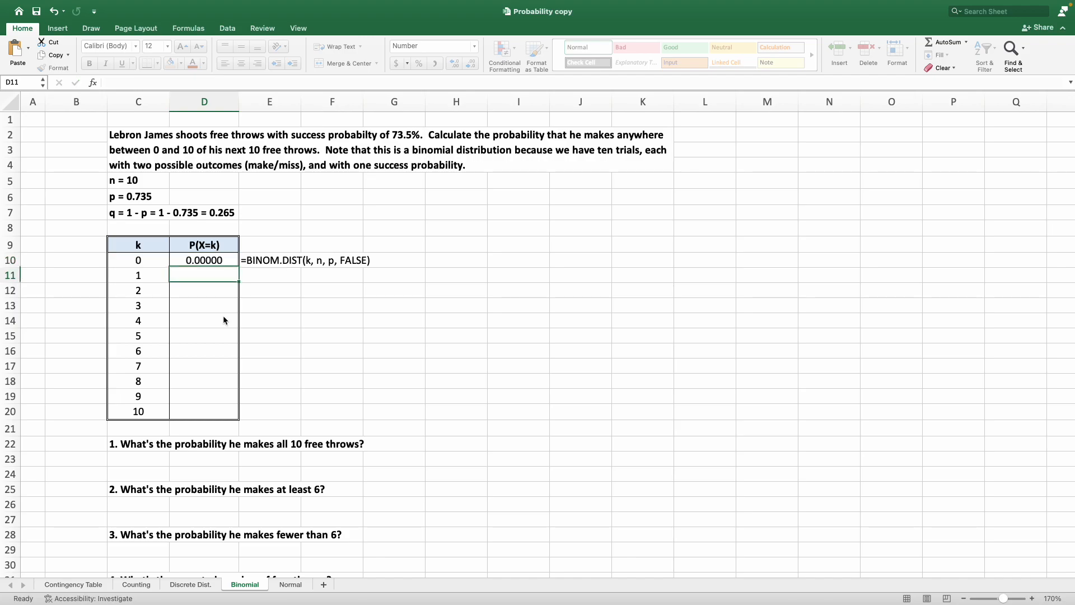
Step: Copy the D10 formula down through D20, filling without formatting to keep the table's borders
left_click(224, 261)
left_click_drag(239, 268, 230, 417)
left_click(269, 398)
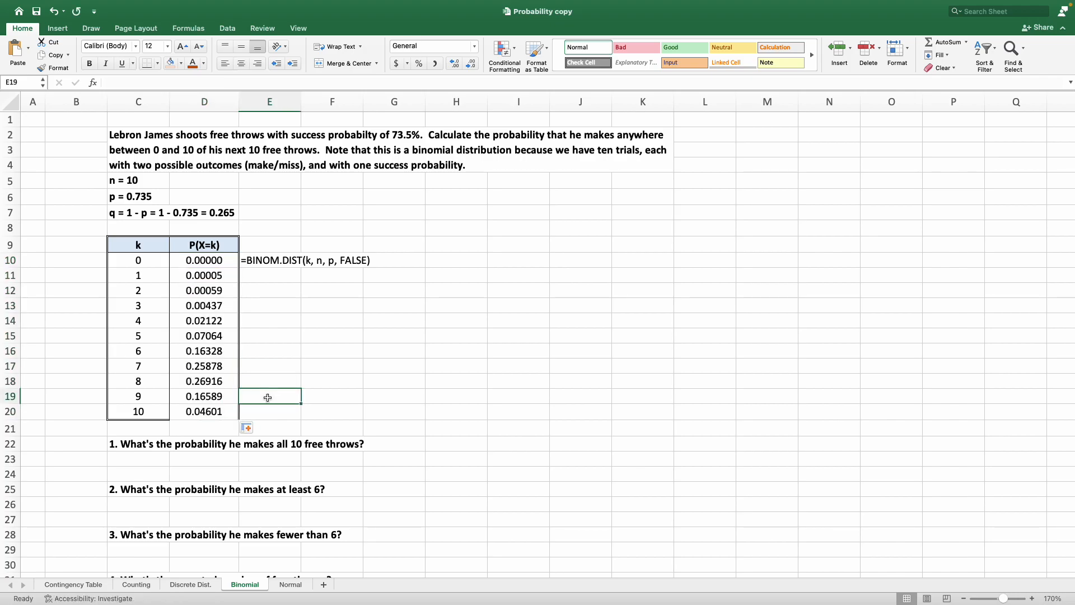
left_click(248, 427)
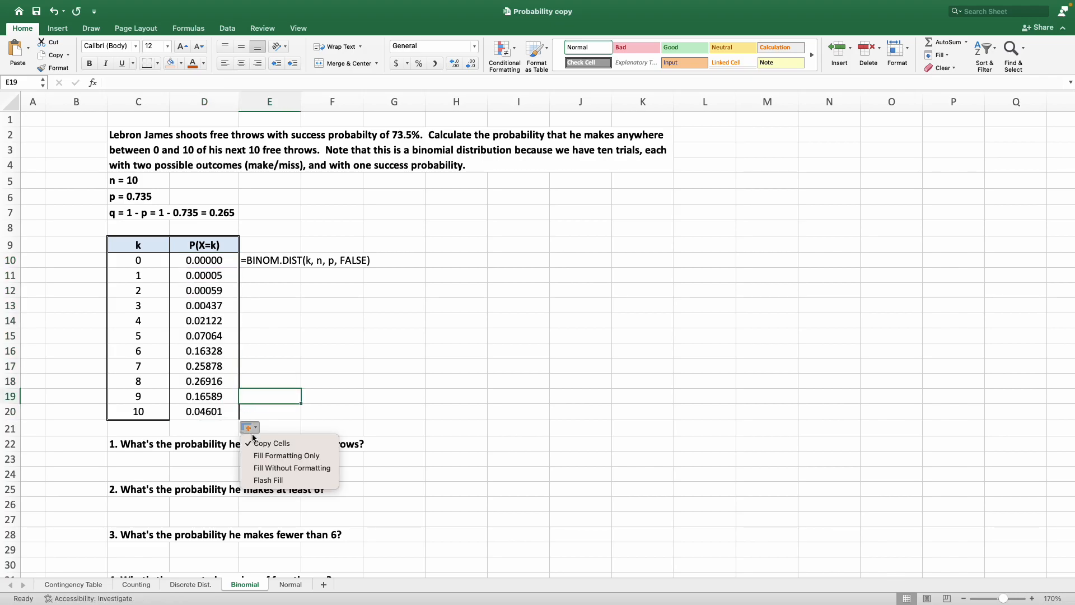
left_click(289, 468)
left_click(284, 393)
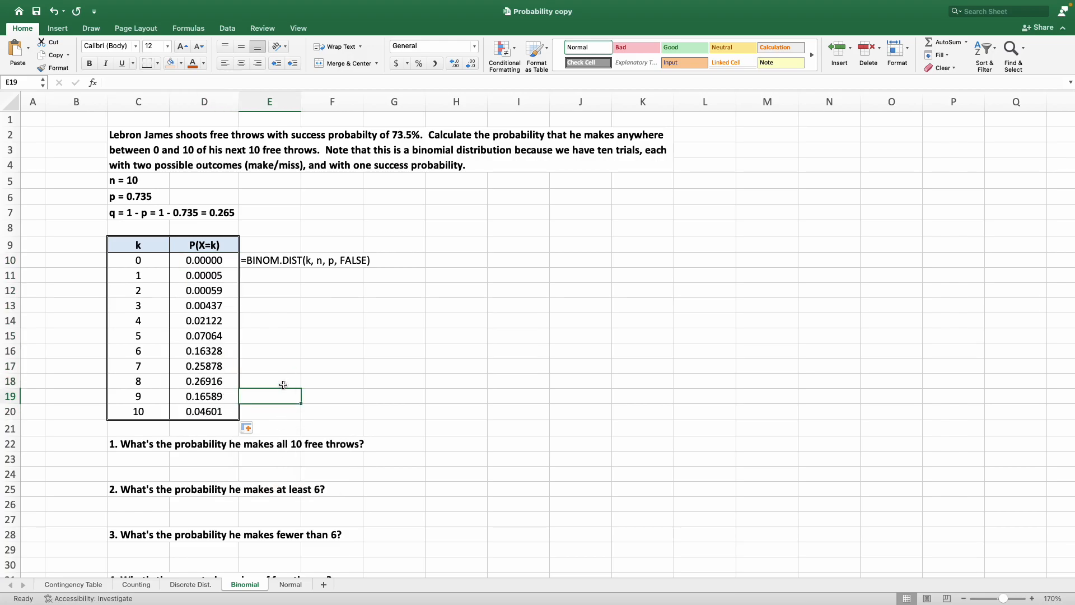
Step: Examine the copied formulas down the P(X=k) column, including the full BINOM.DIST formula for k = 7
left_click(226, 260)
left_click_drag(226, 261, 219, 409)
left_click(207, 290)
left_click(205, 260)
key("Down")
key("Down")
key("Down")
key("Down")
key("Down")
key("Down")
key("Down")
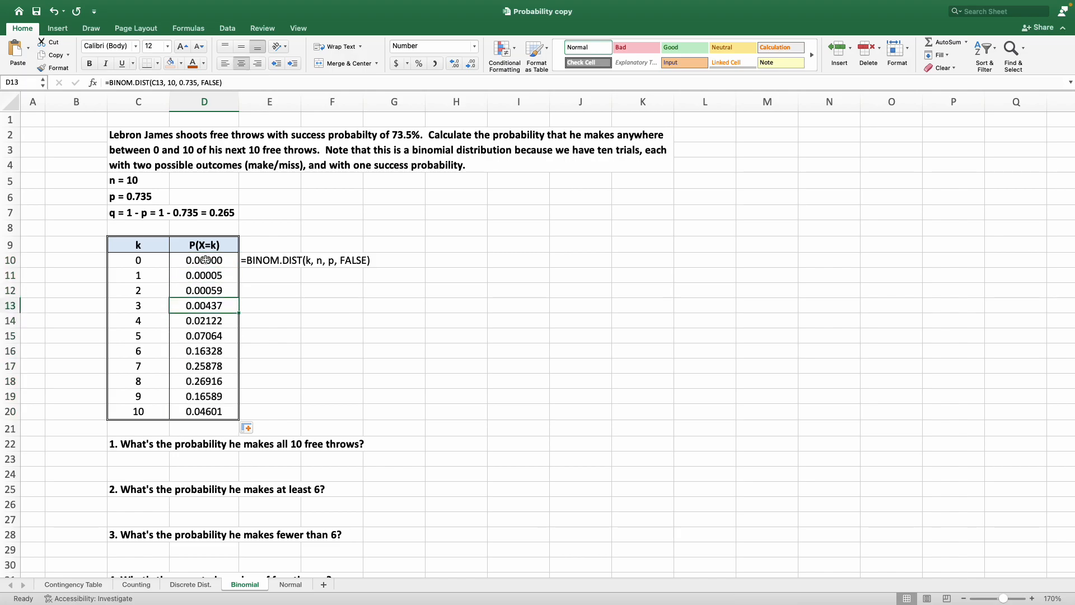
left_click(231, 85)
left_click_drag(224, 83, 105, 83)
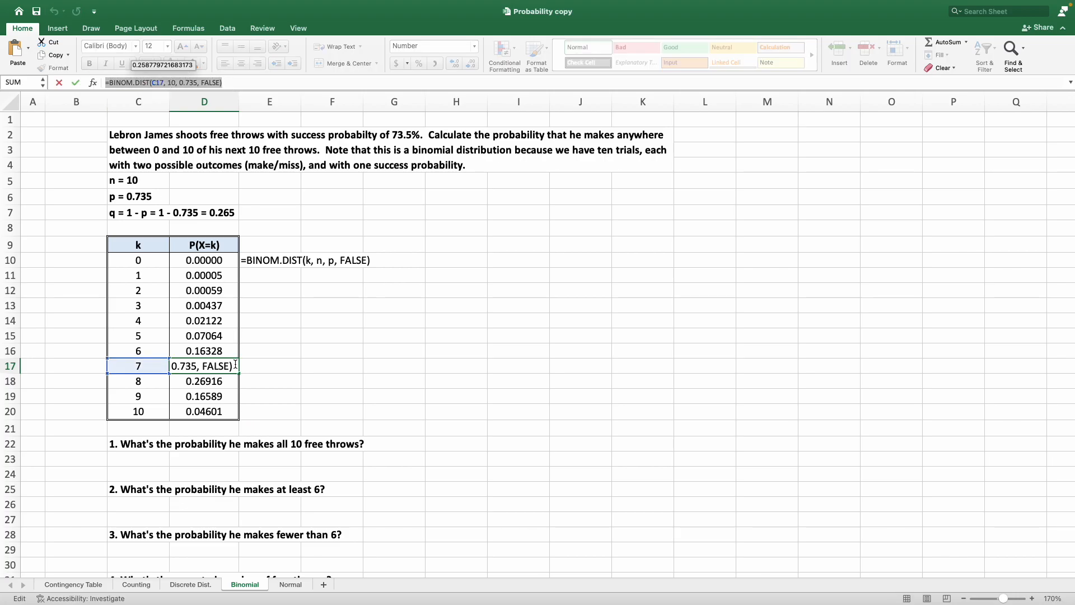
key("Escape")
Step: Compare the cell references in the D10:D20 formulas with the k values in column C
left_click(211, 333)
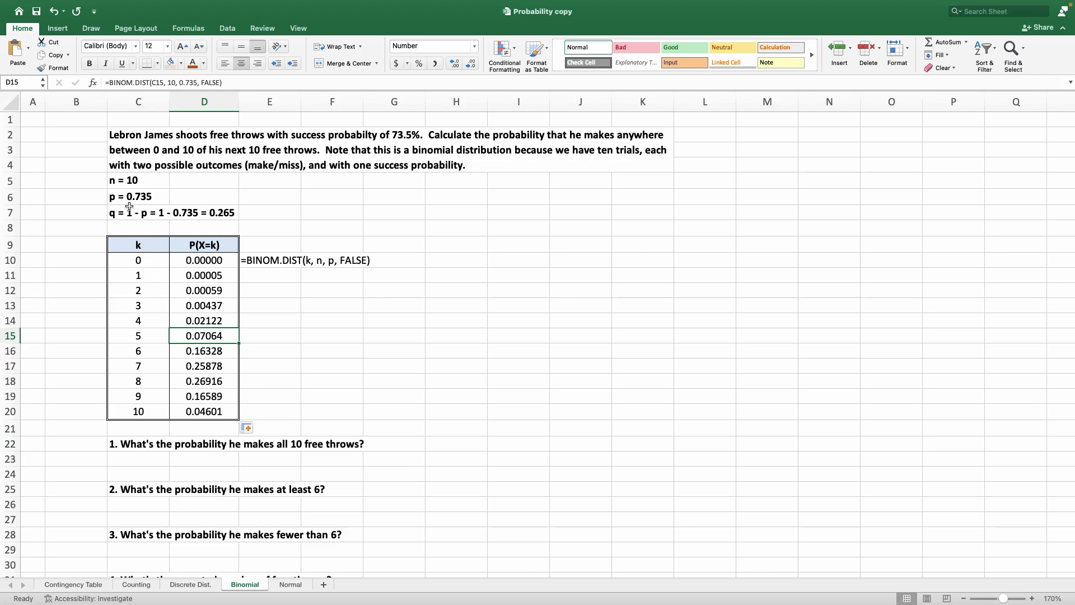
left_click(201, 319)
left_click(205, 304)
left_click(205, 295)
left_click(210, 307)
left_click_drag(157, 261, 141, 414)
left_click_drag(217, 261, 211, 383)
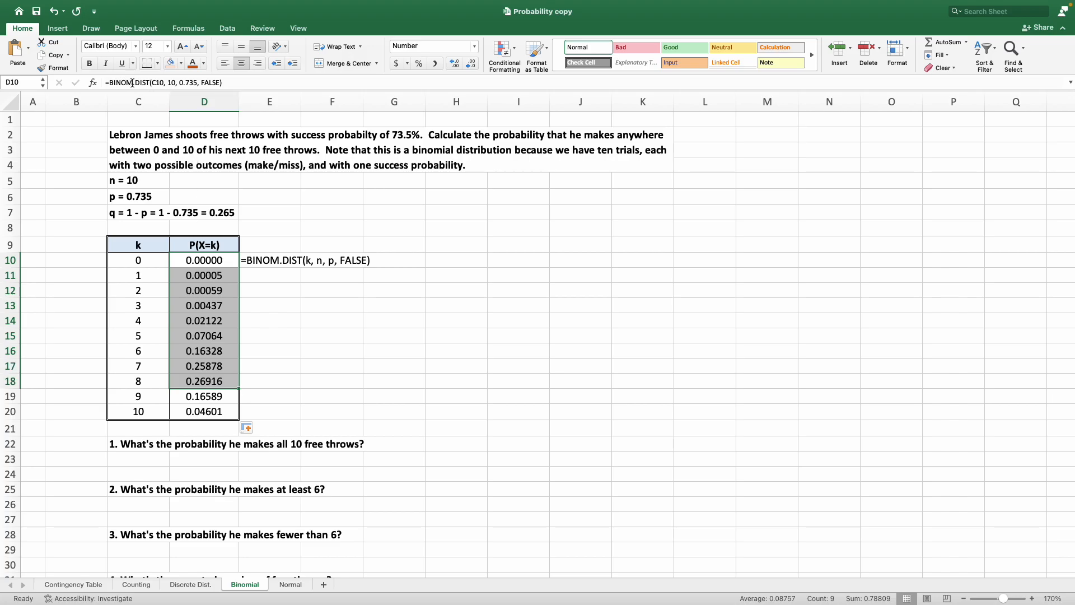
left_click(202, 292)
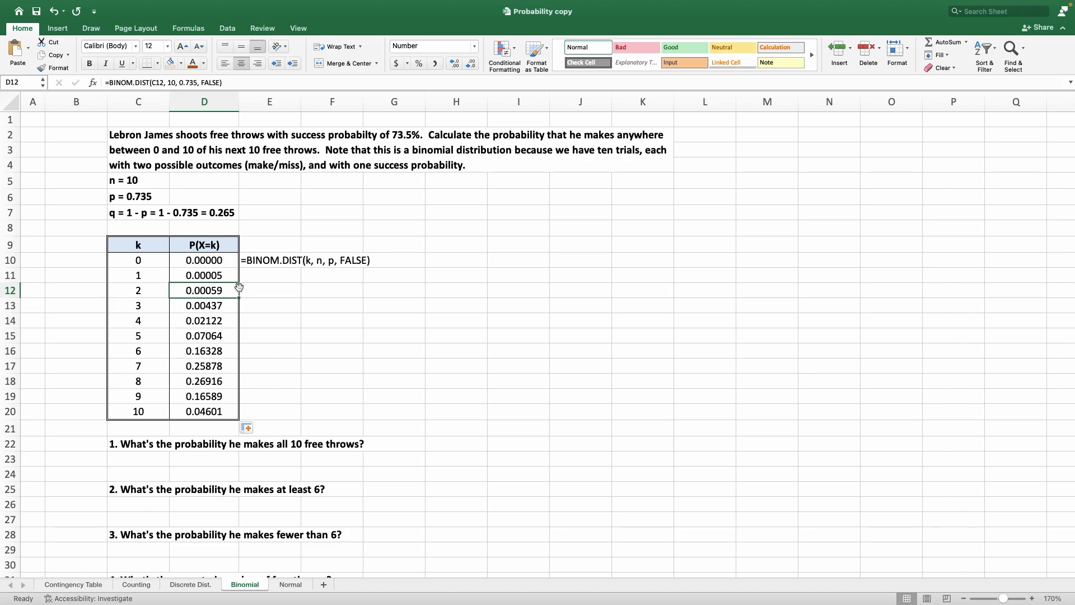
Step: Answer question 1 in cell C23 by referencing the k = 10 probability with =D20
left_click(144, 443)
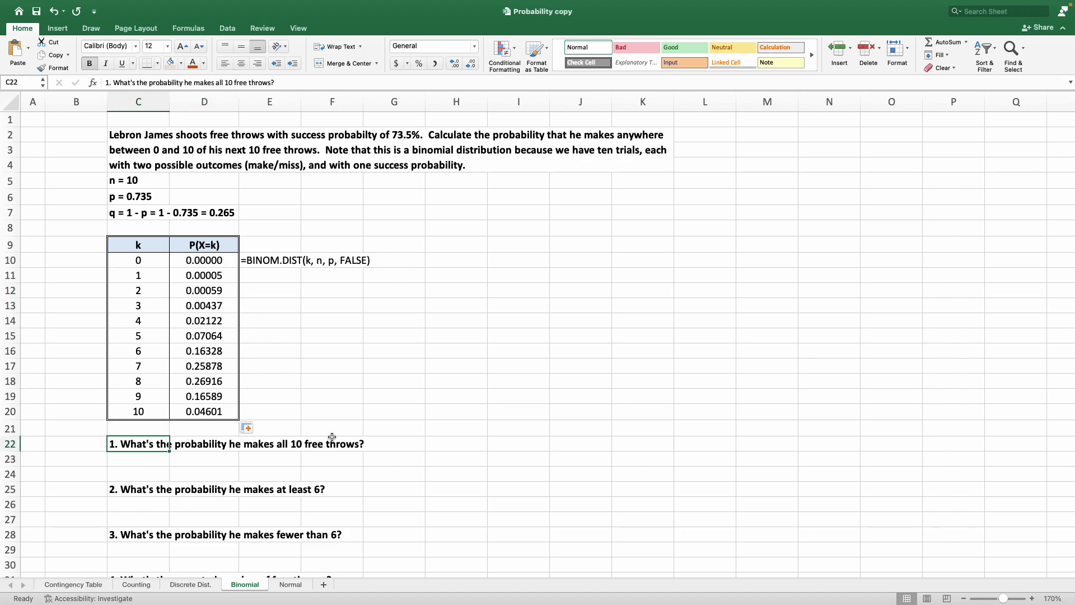
left_click(149, 413)
left_click(180, 411, "shift")
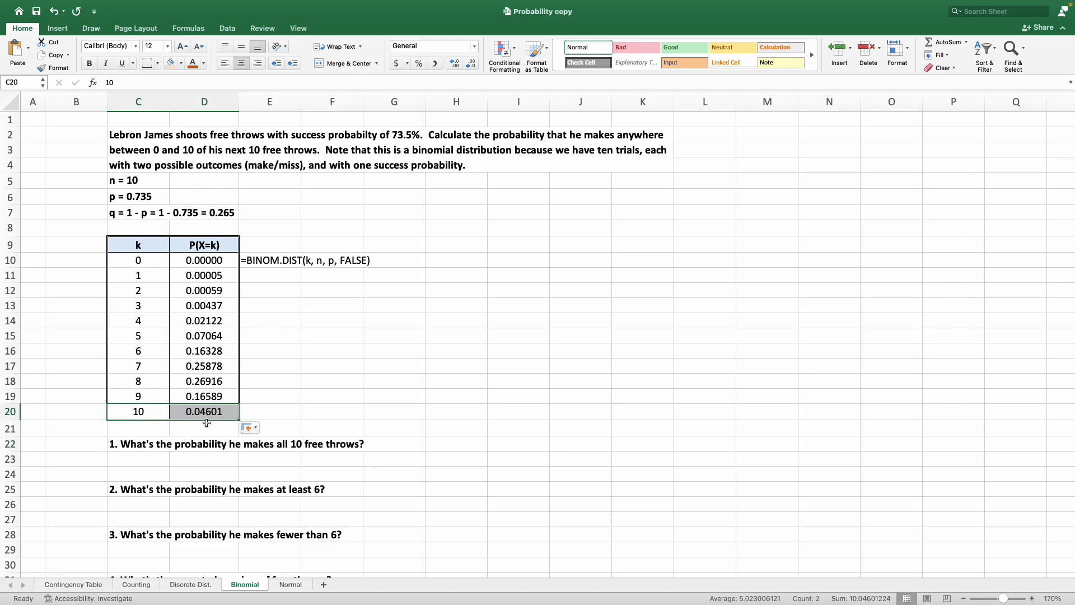
left_click(157, 459)
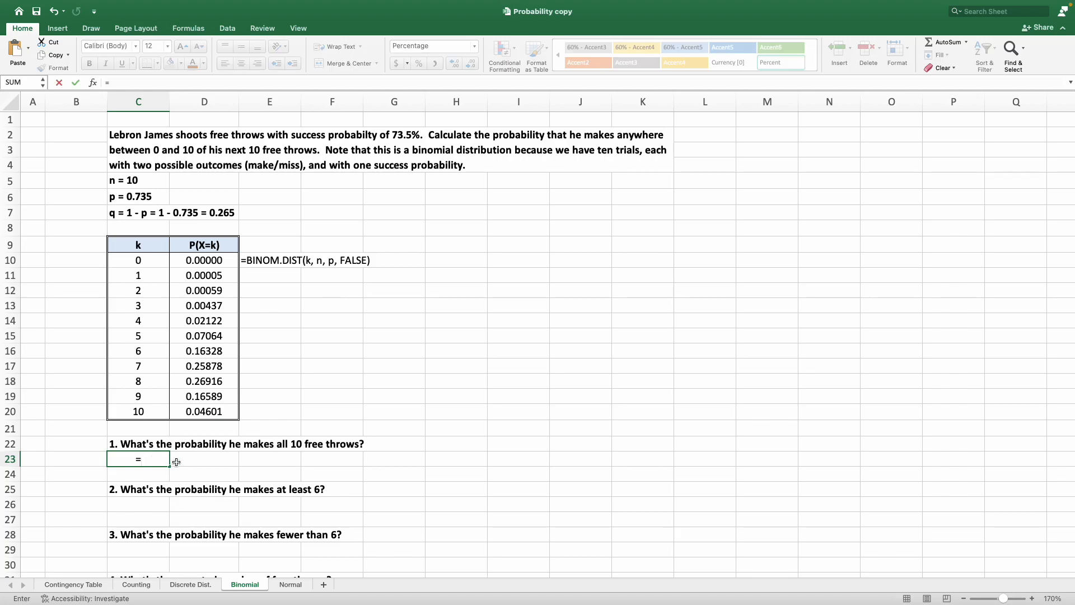
left_click(224, 412)
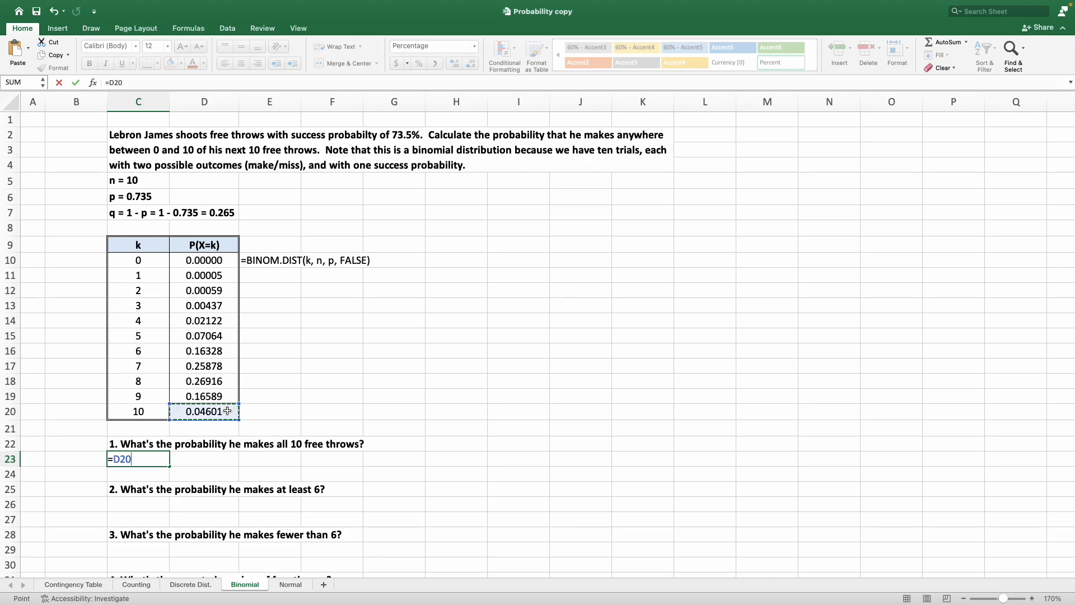
key("Return")
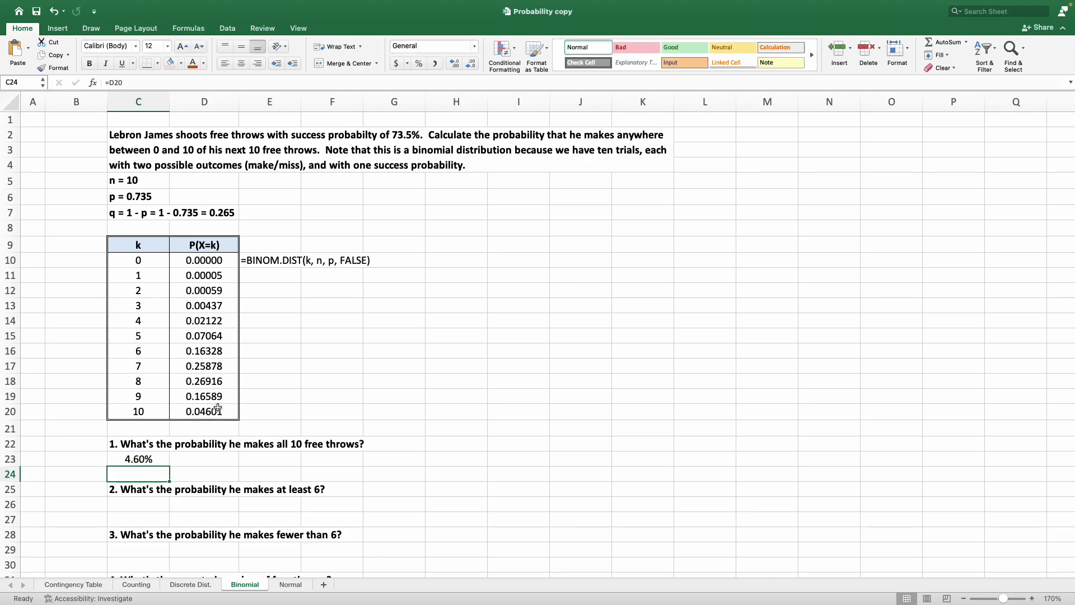
Step: Highlight the question 1 answer in cell C23 with the light orange fill colour
scroll(216, 396, "down", 1)
scroll(216, 396, "down", 2)
left_click(139, 425)
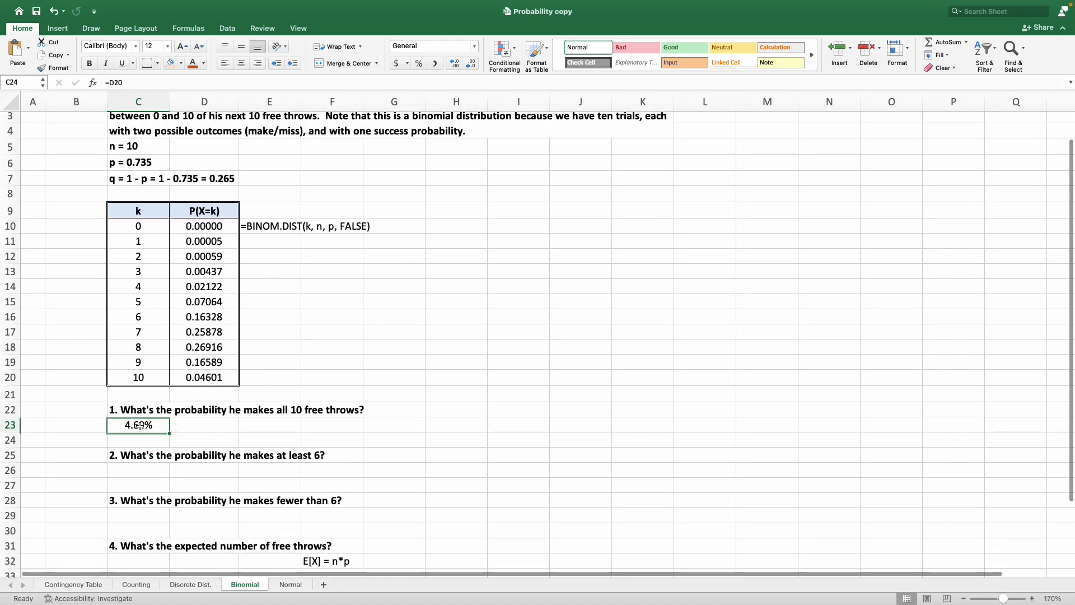
left_click(170, 63)
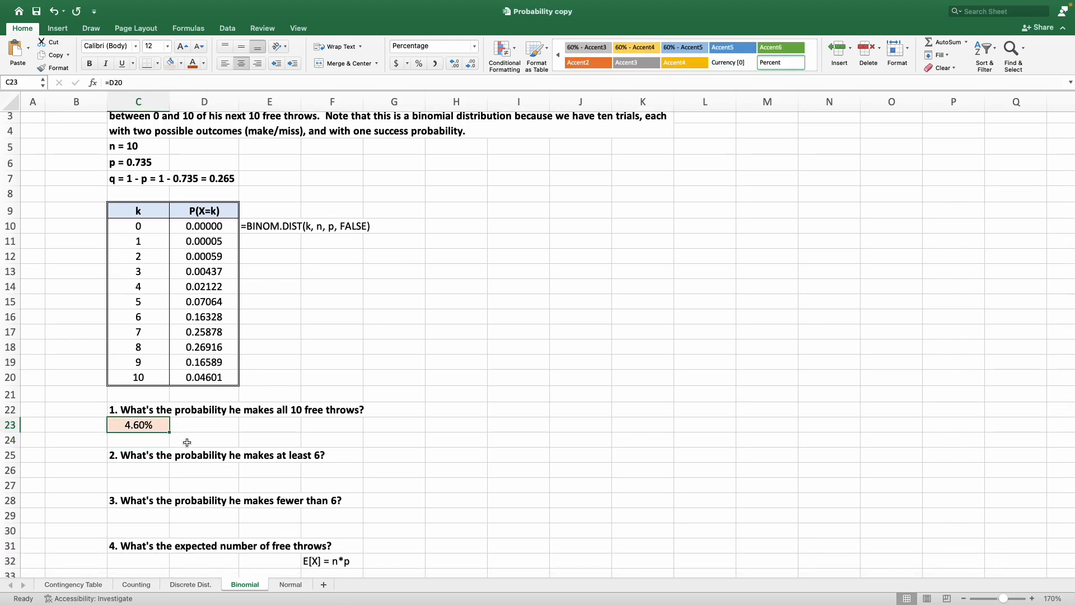
Step: Calculate the probability of making at least 6 free throws in cell C26 with =SUM(D16:D20)
left_click(155, 468)
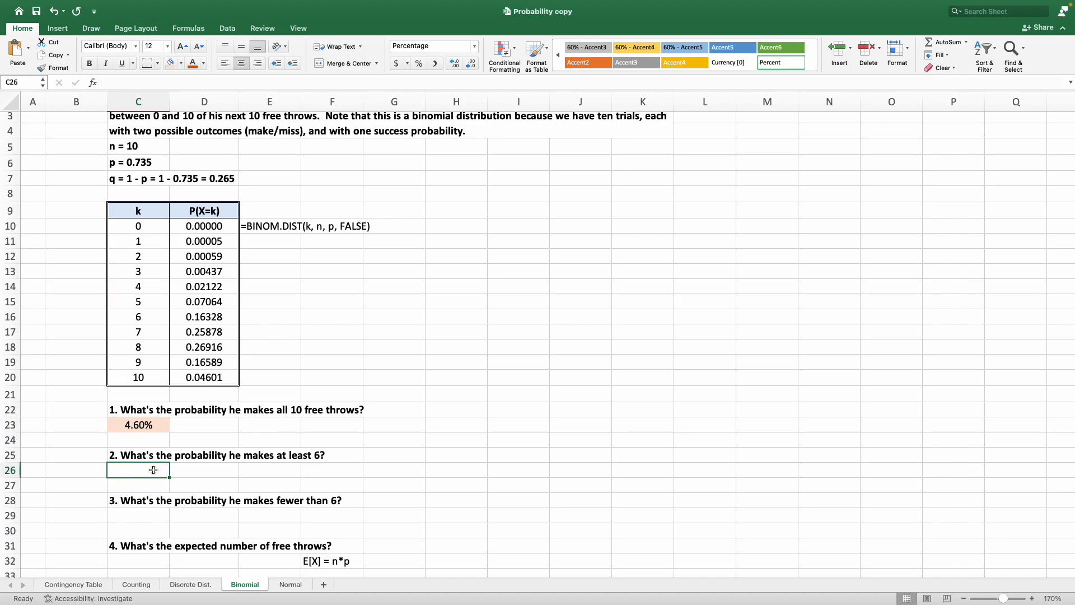
left_click(221, 318)
key("Down")
key("Down")
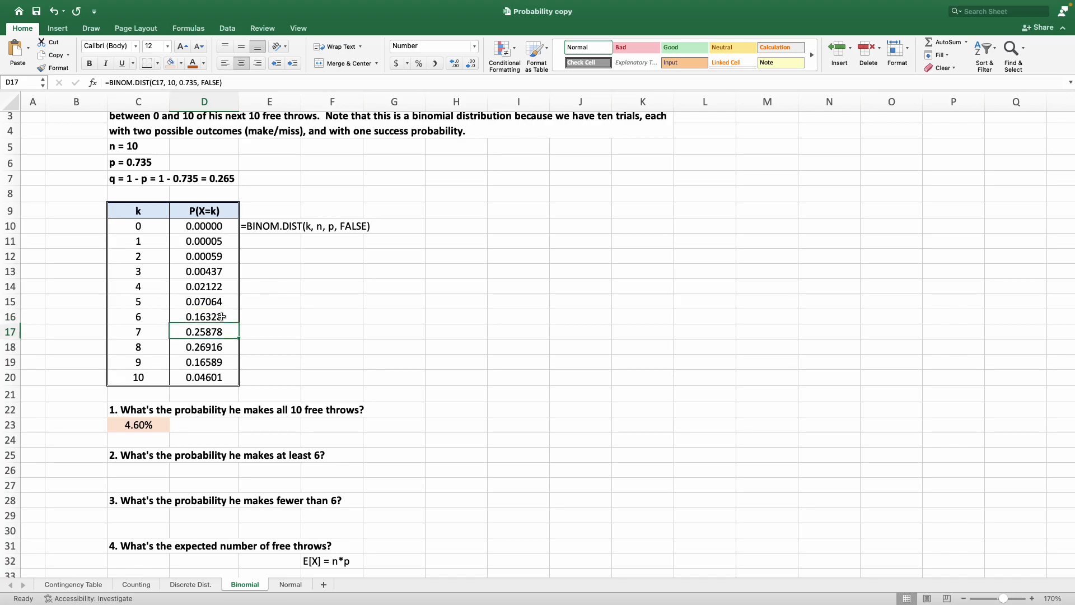
key("Down")
key("Down")
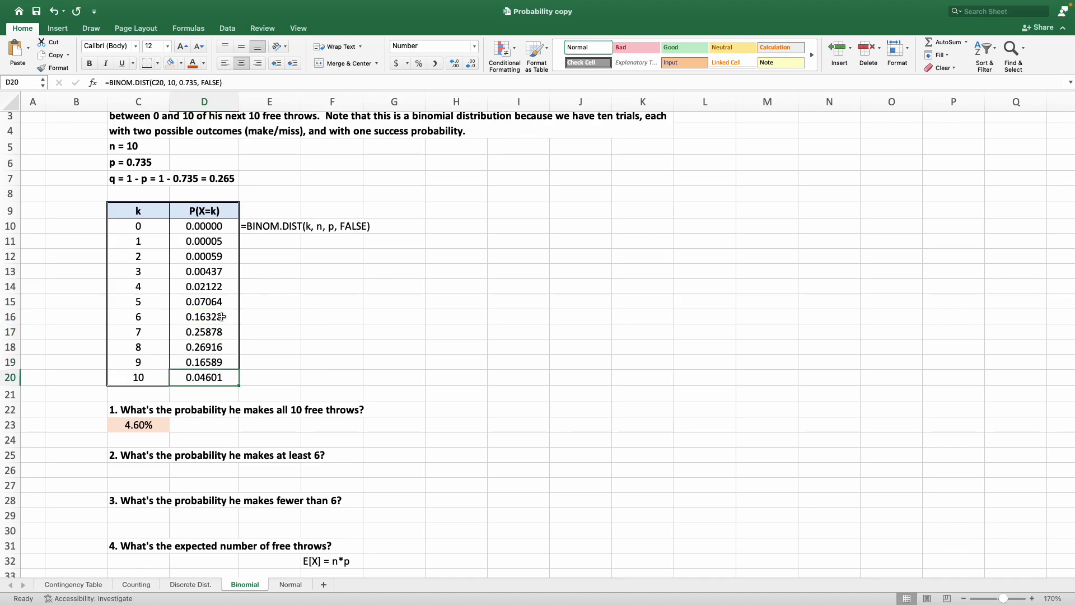
left_click(148, 469)
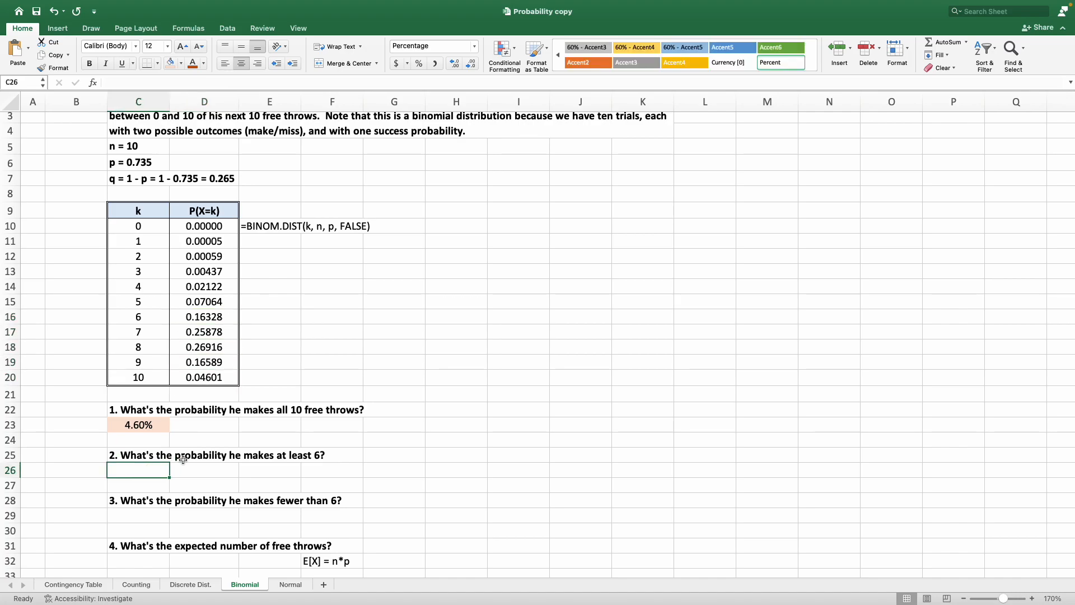
type("=")
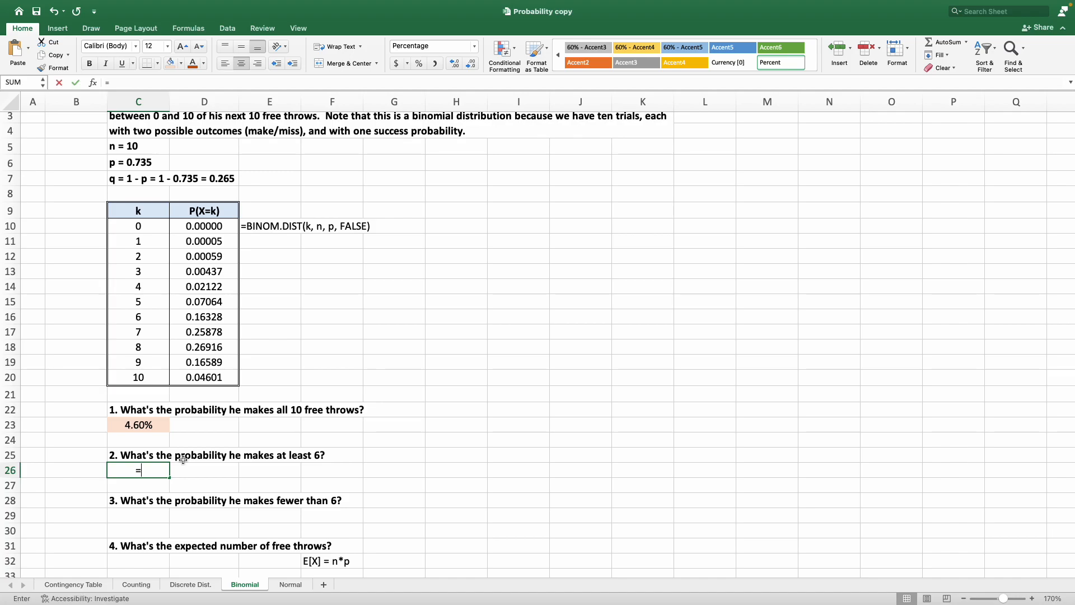
type("sum")
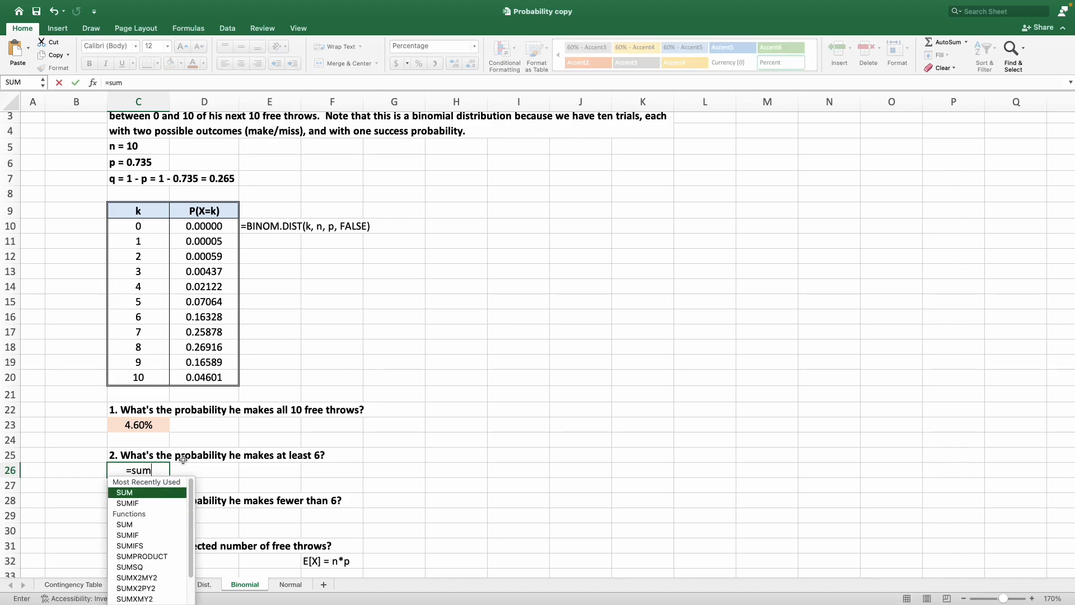
type("(")
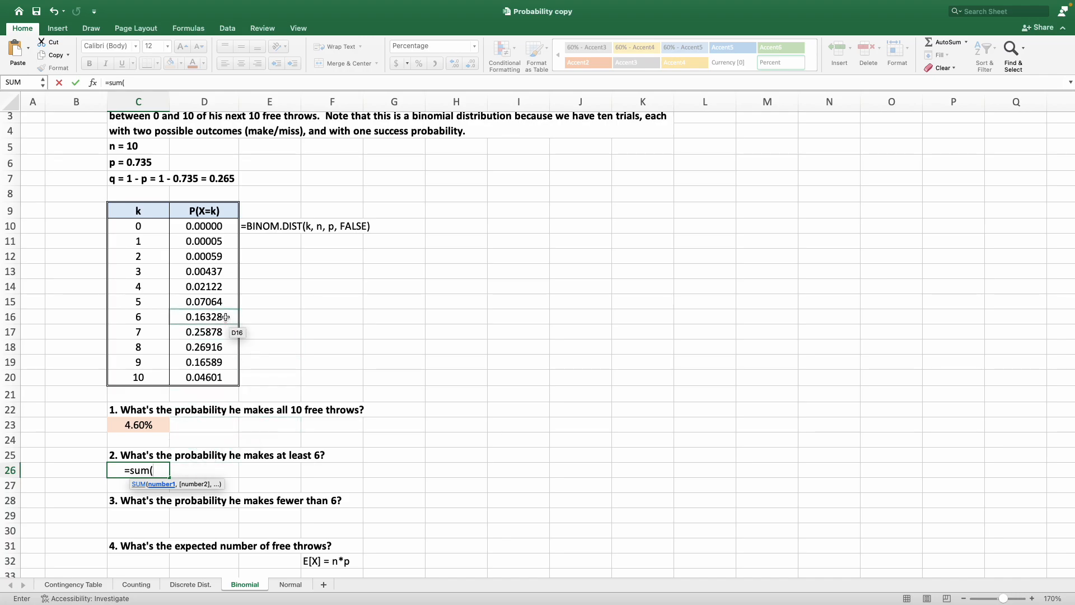
left_click_drag(225, 317, 226, 377)
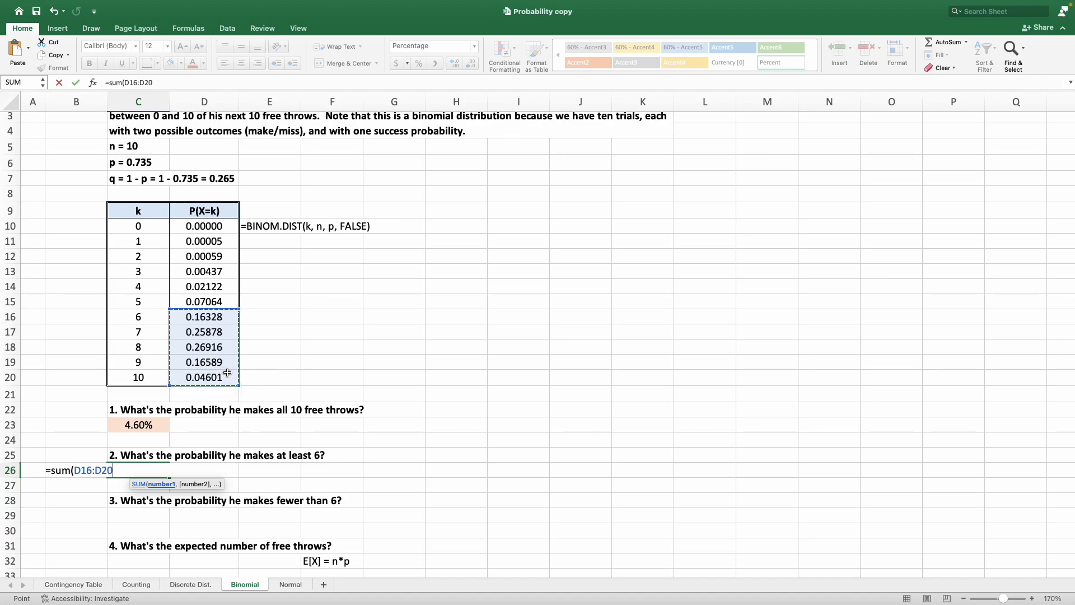
type(")")
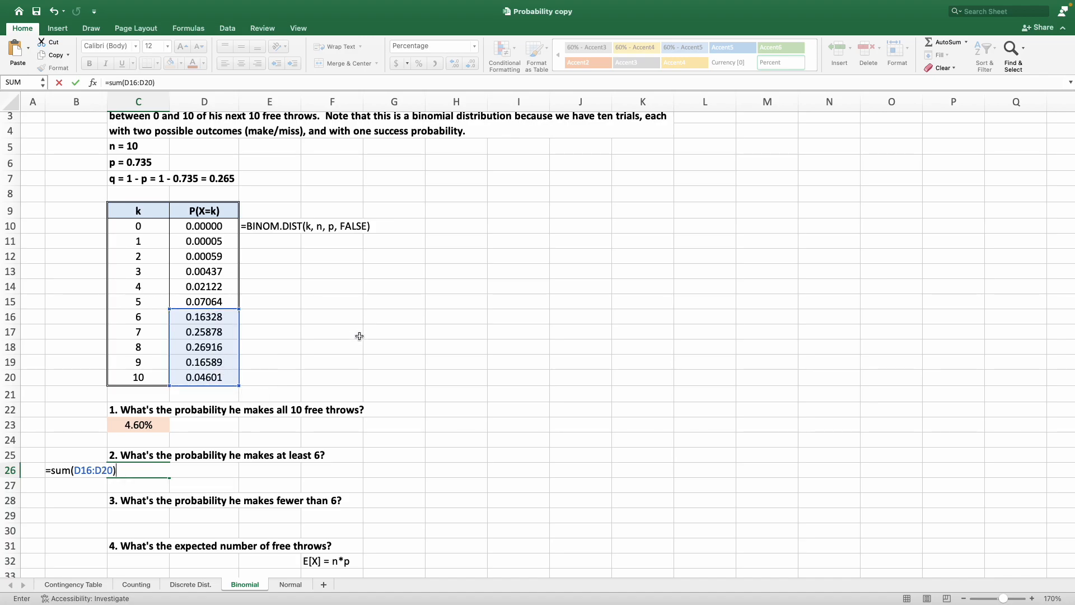
key("Return")
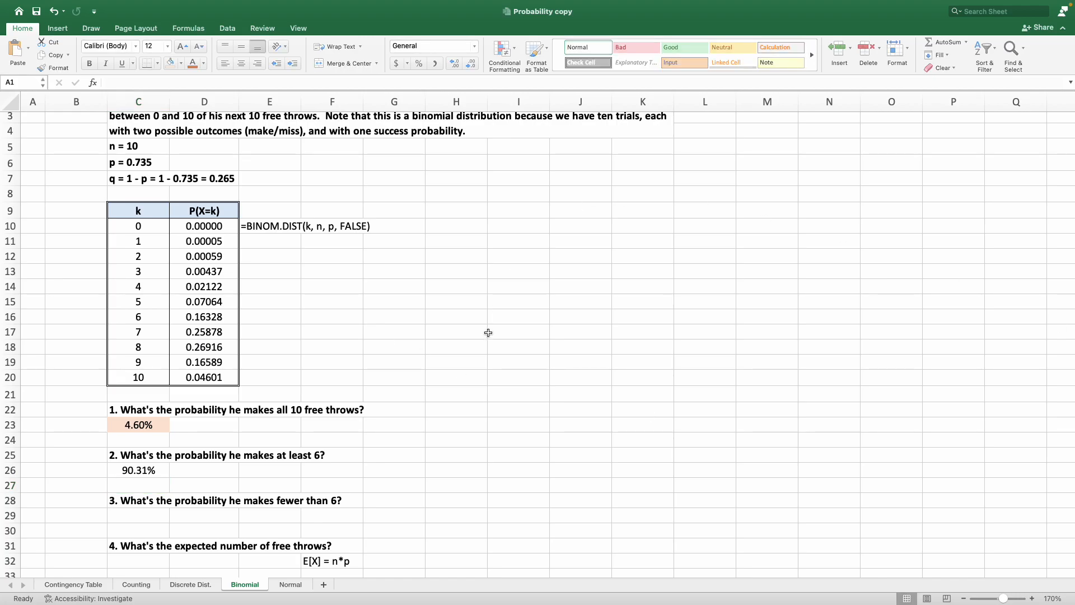
Step: Fill the question 2 answer in C26 light orange and note the formula beside it in D26 as the text =SUM(data)
left_click(144, 469)
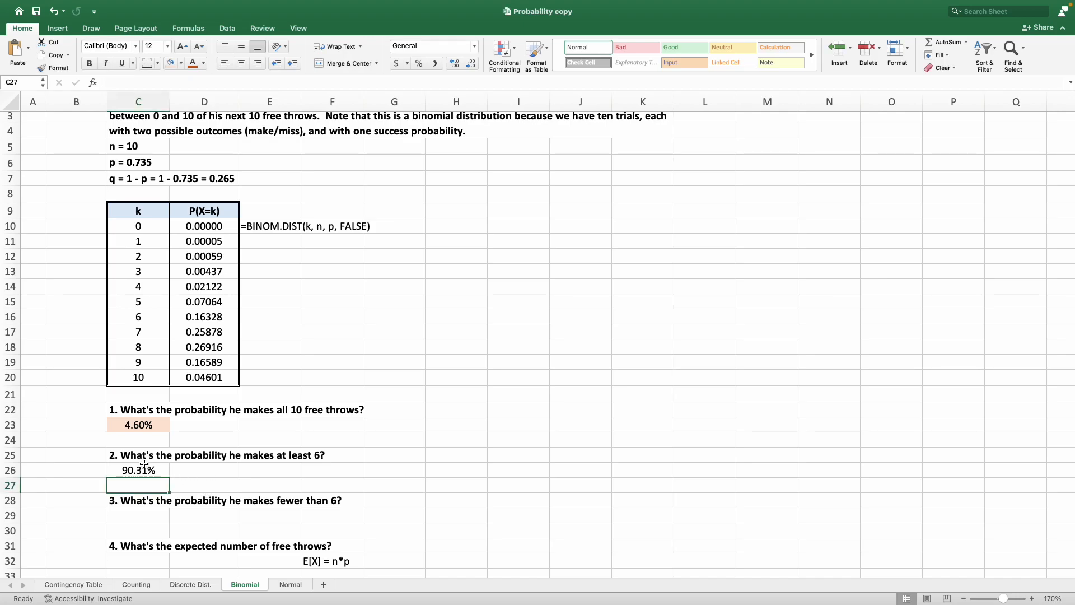
left_click(171, 62)
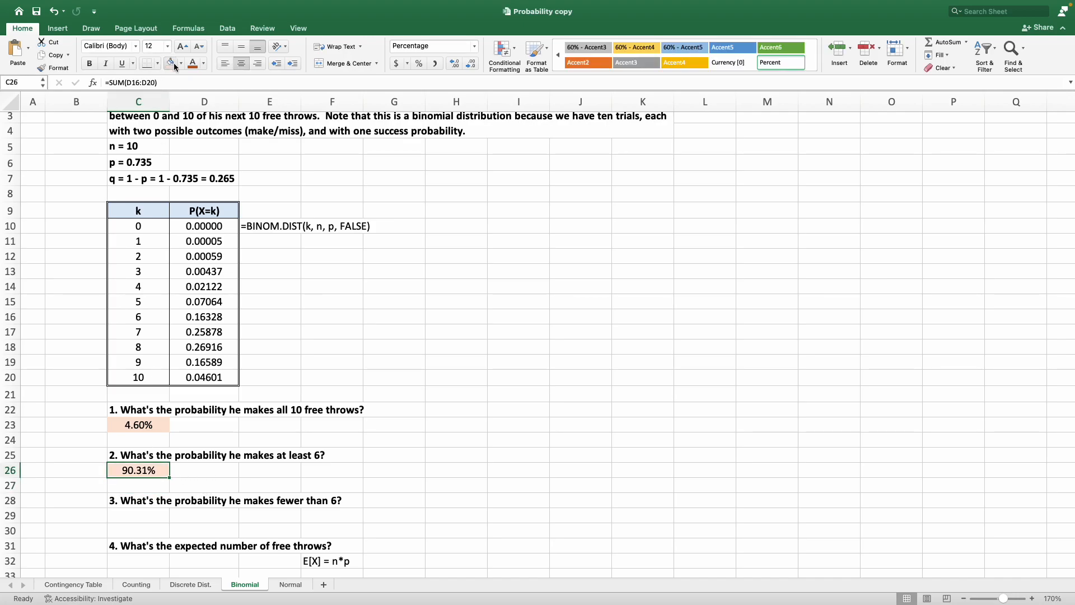
left_click(209, 474)
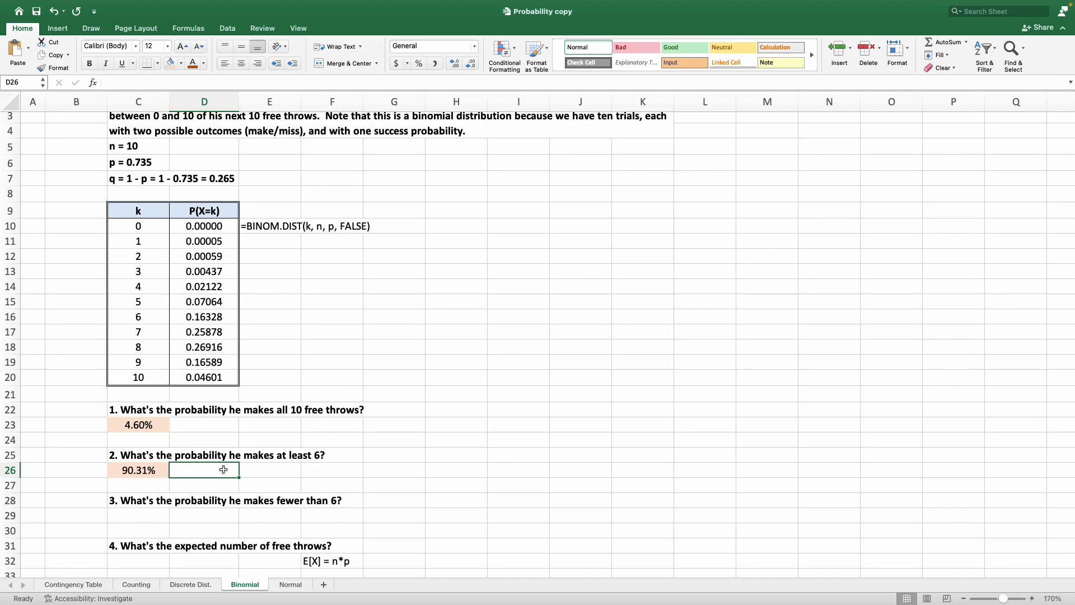
type("'")
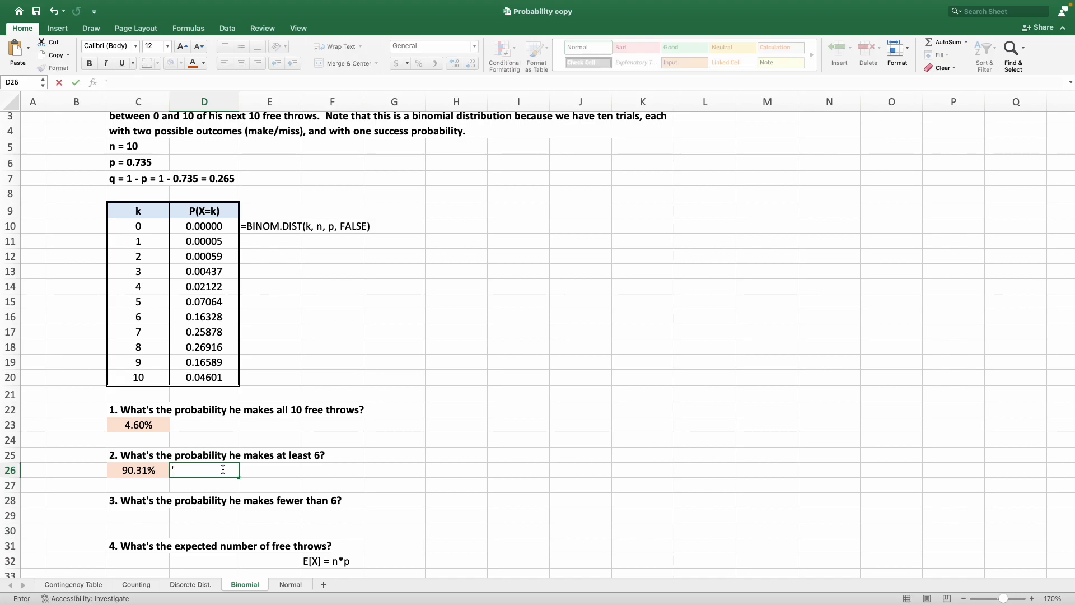
key("BackSpace")
key("BackSpace")
type("SUM(data)")
key("Return")
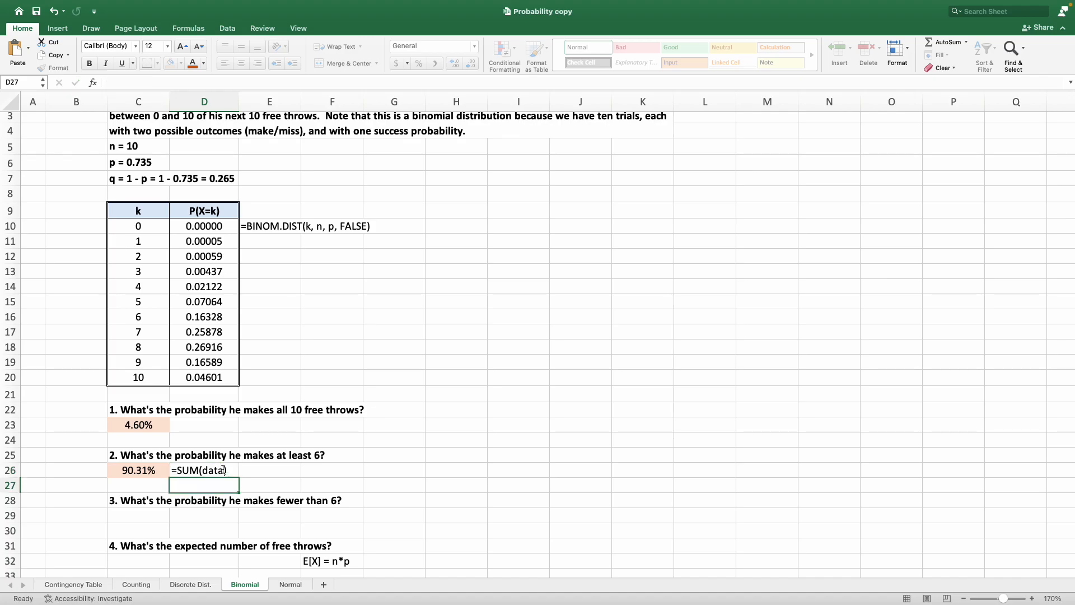
Step: Enter =D20 in cell D23, beside the question 1 answer, to repeat the k = 10 probability
scroll(372, 433, "down", 1)
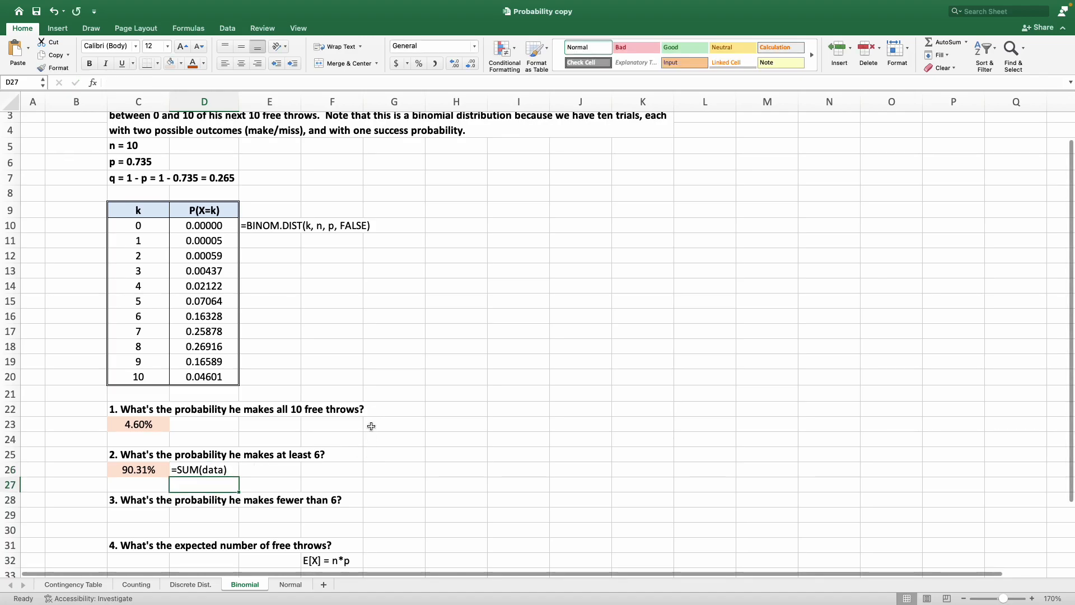
scroll(371, 429, "down", 5)
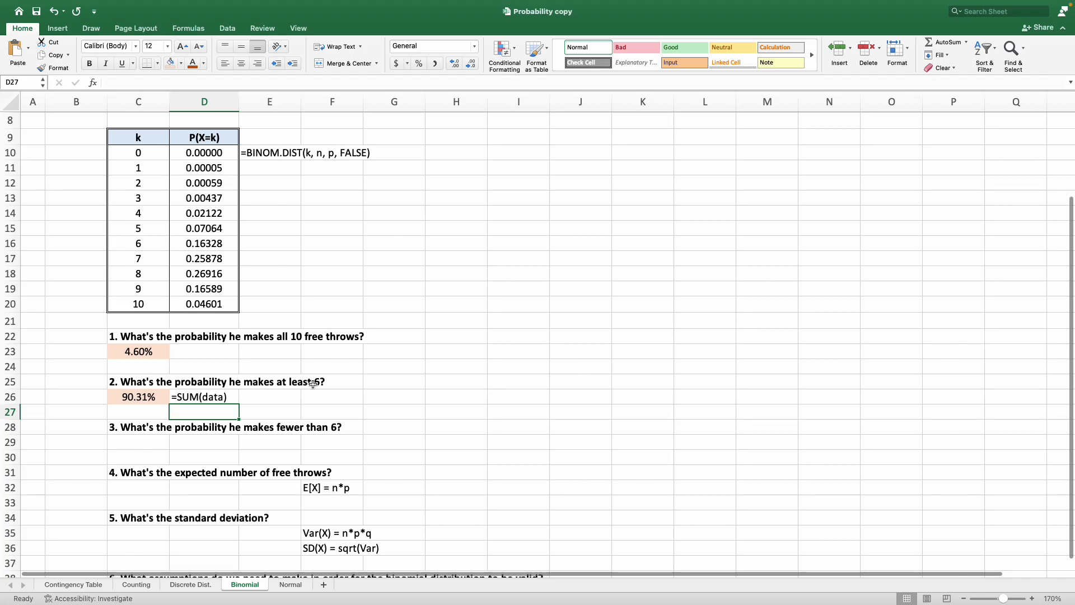
left_click(215, 351)
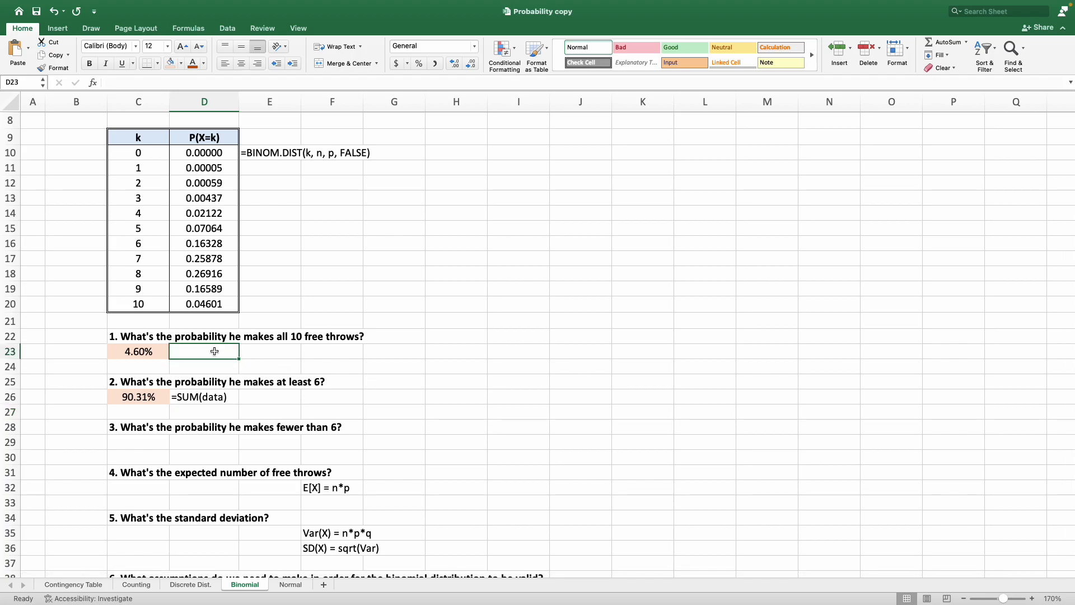
type("=")
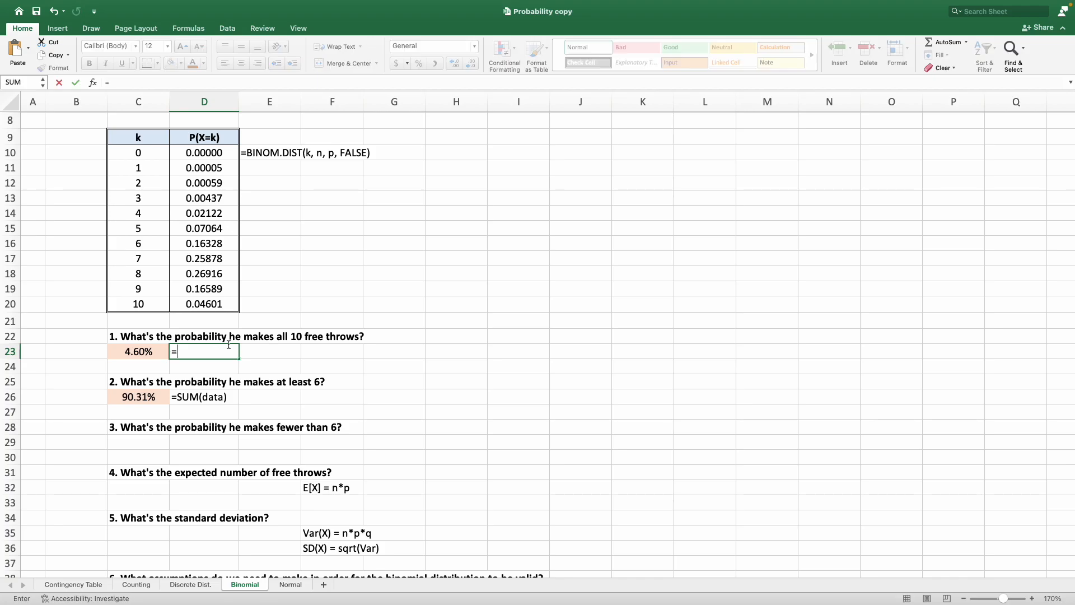
left_click(213, 304)
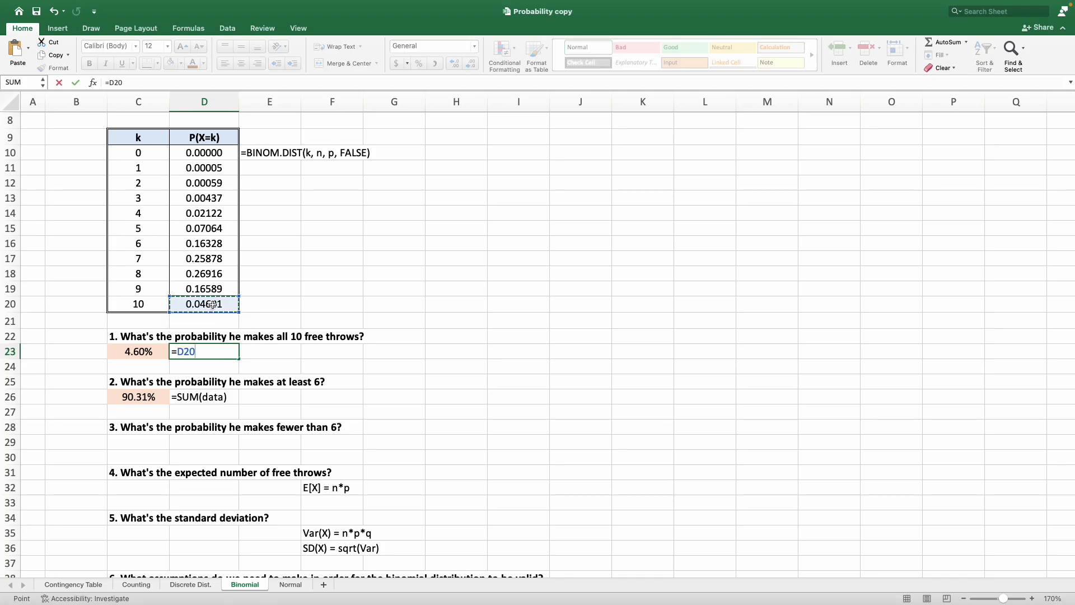
key("Return")
Step: Centre cell D23 and format it as a percentage with two decimal places
left_click(215, 352)
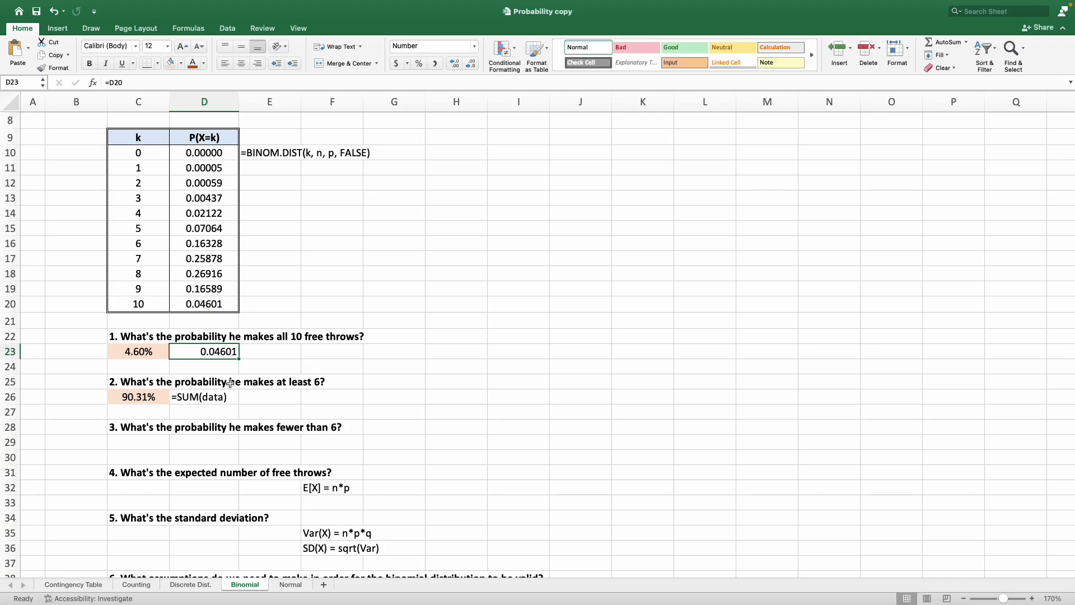
left_click(239, 66)
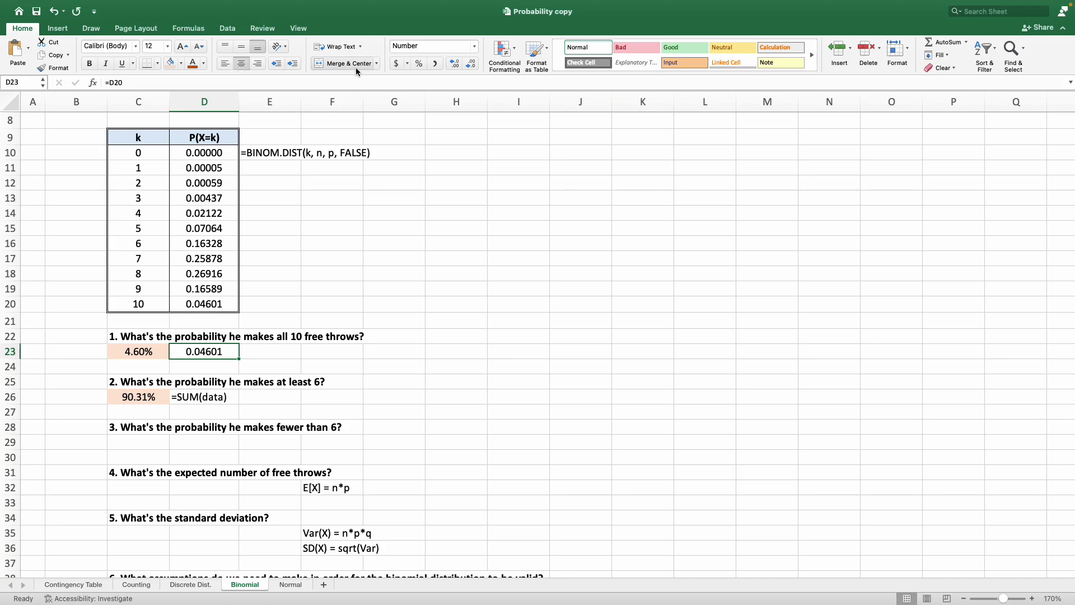
left_click(419, 64)
left_click(458, 64)
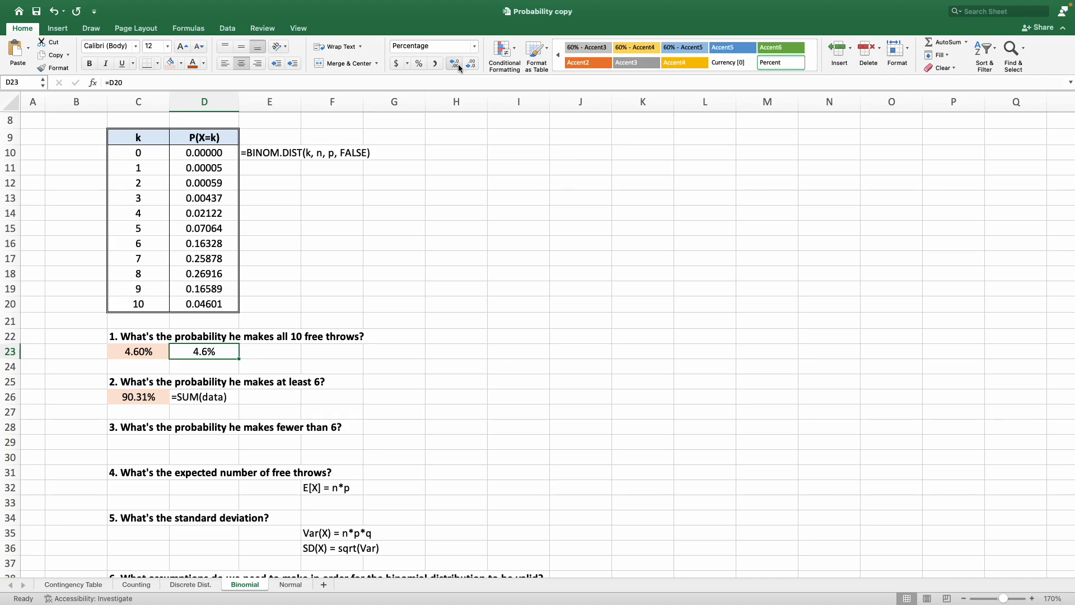
left_click(458, 63)
left_click(258, 352)
Step: Clear the duplicate question 1 answer from cell D23
left_click(226, 353)
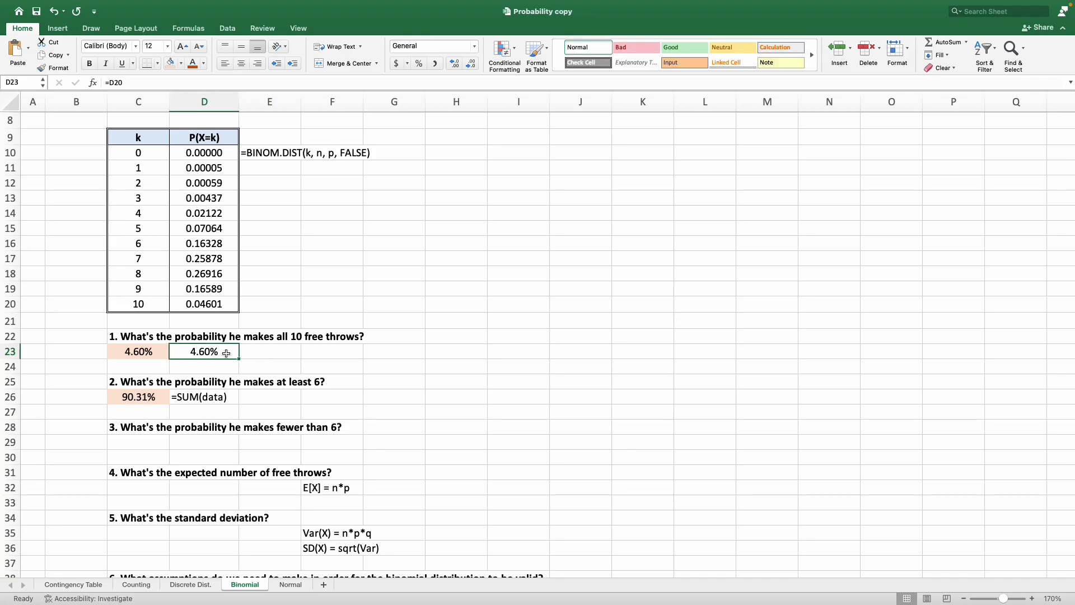
key("Delete")
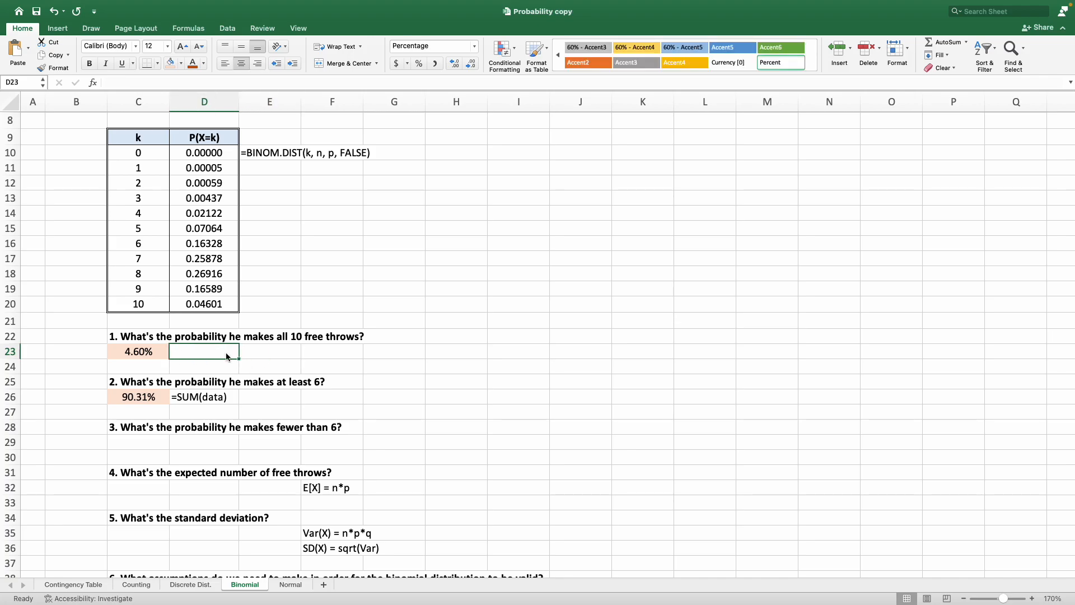
left_click(250, 354)
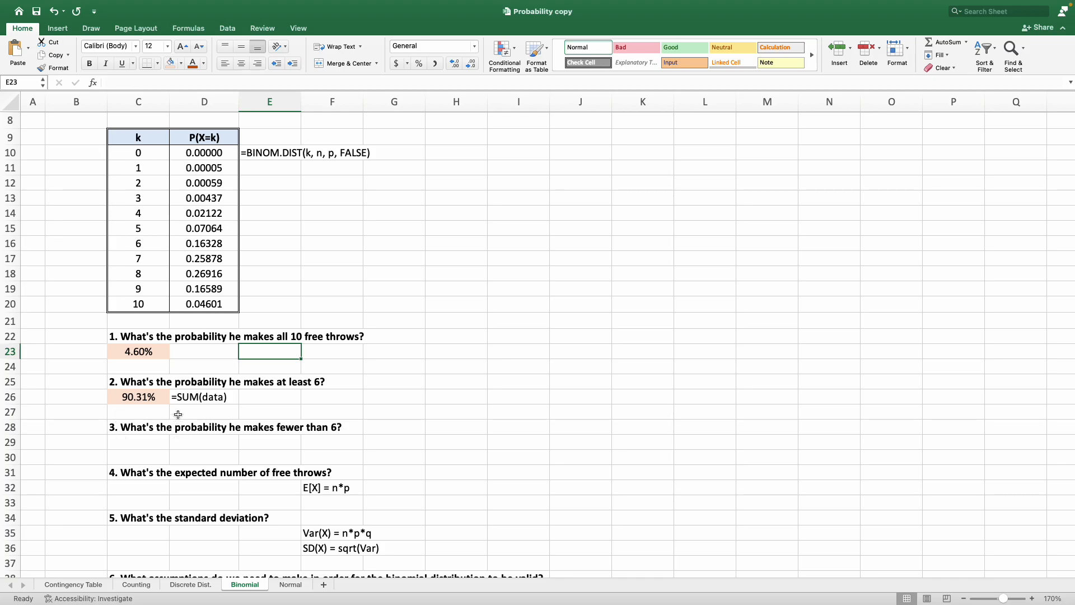
Step: Answer question 3 in C29 with =SUM(D10:D15), adding the probabilities for k = 0 to 5, and fill the cell light orange
left_click_drag(160, 247, 193, 243)
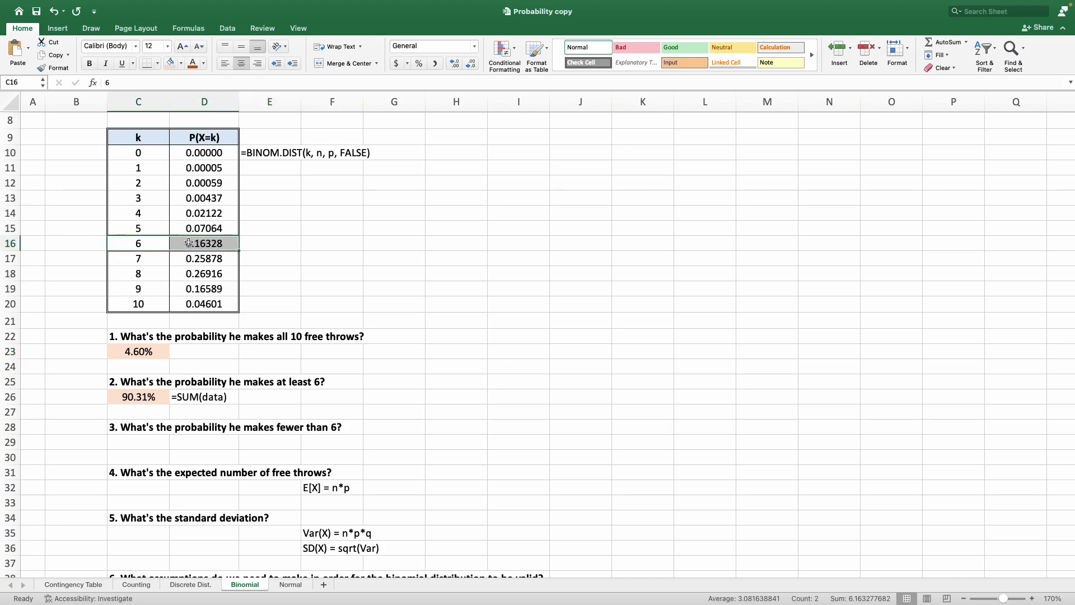
left_click_drag(154, 153, 154, 226)
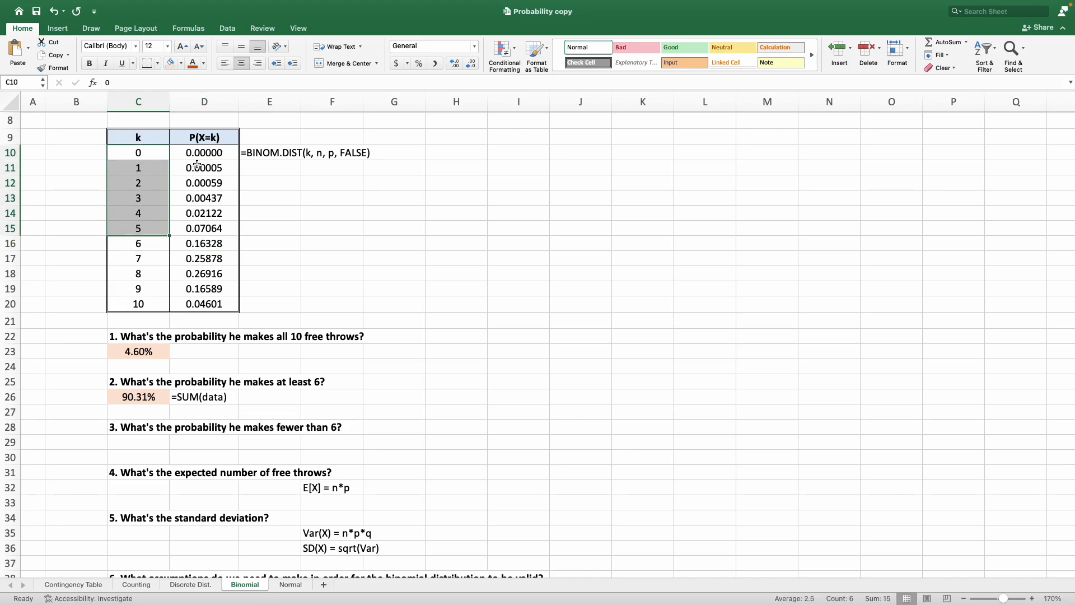
left_click_drag(203, 154, 204, 227)
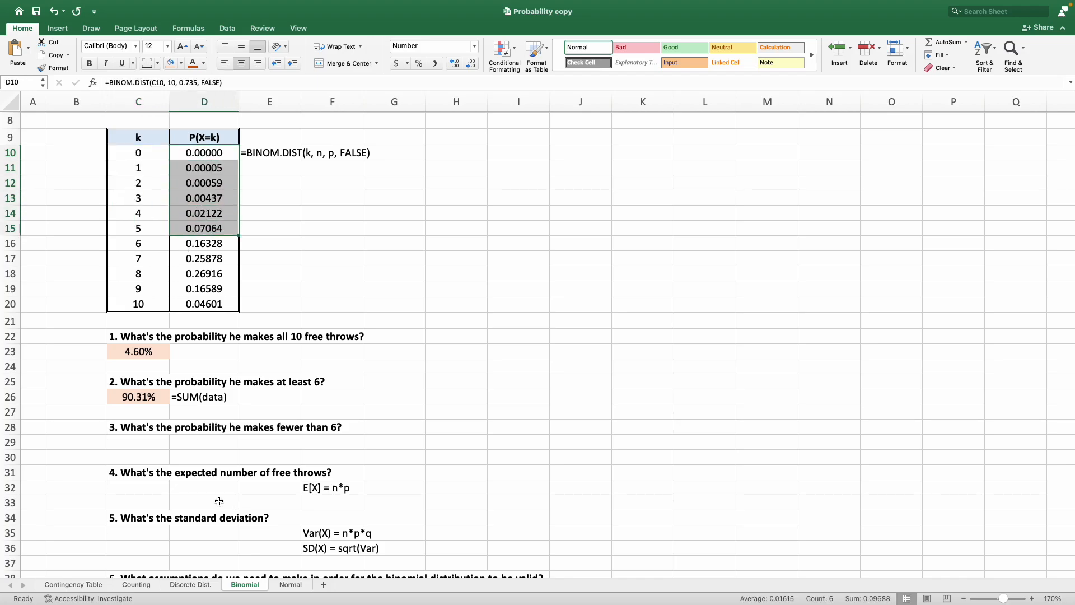
left_click(152, 440)
type("=")
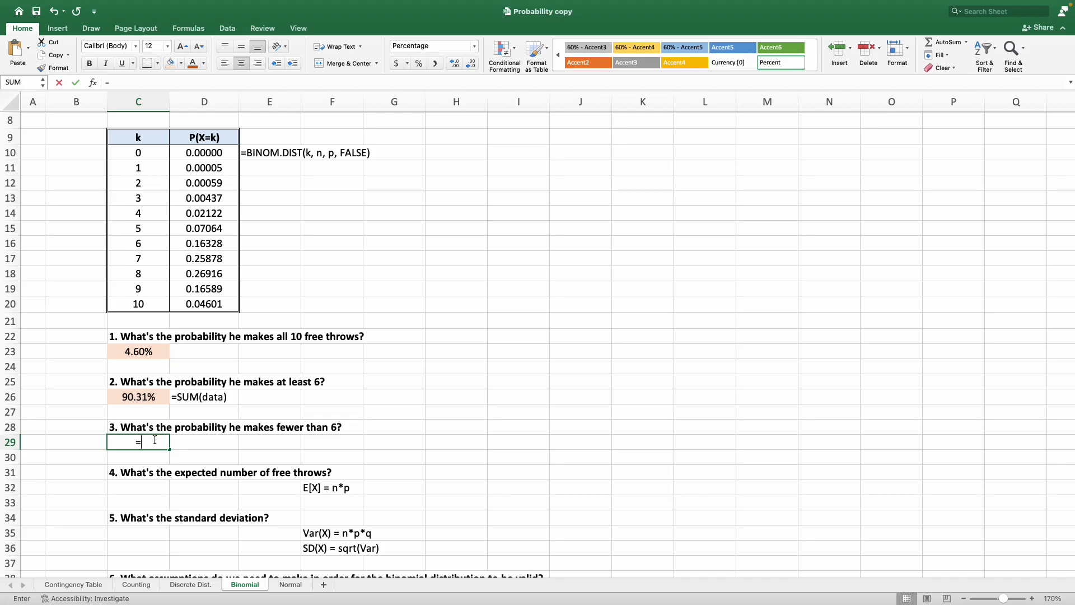
type("sum")
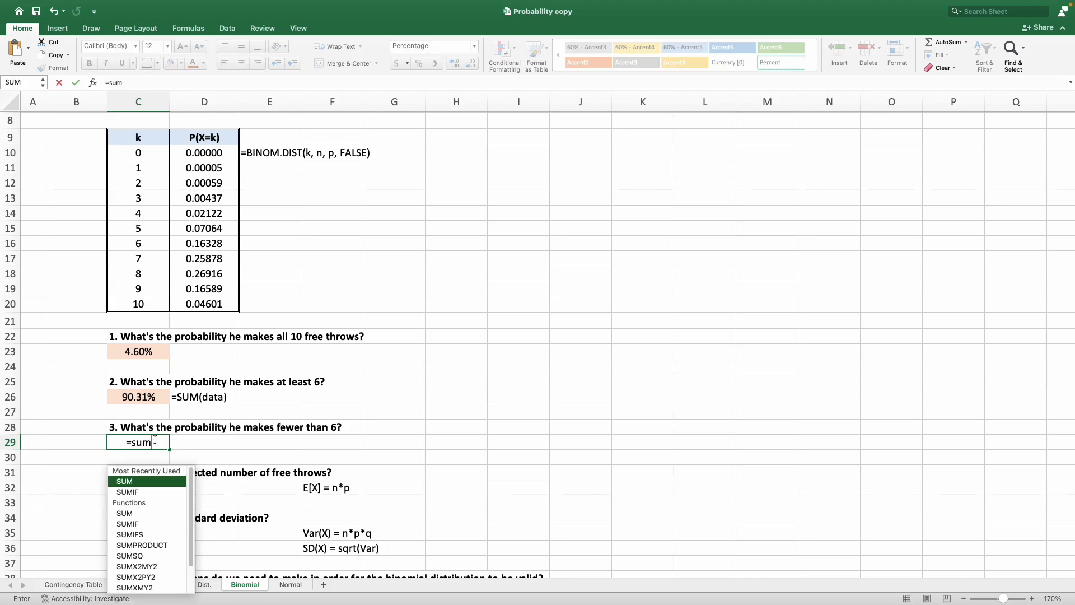
type("(")
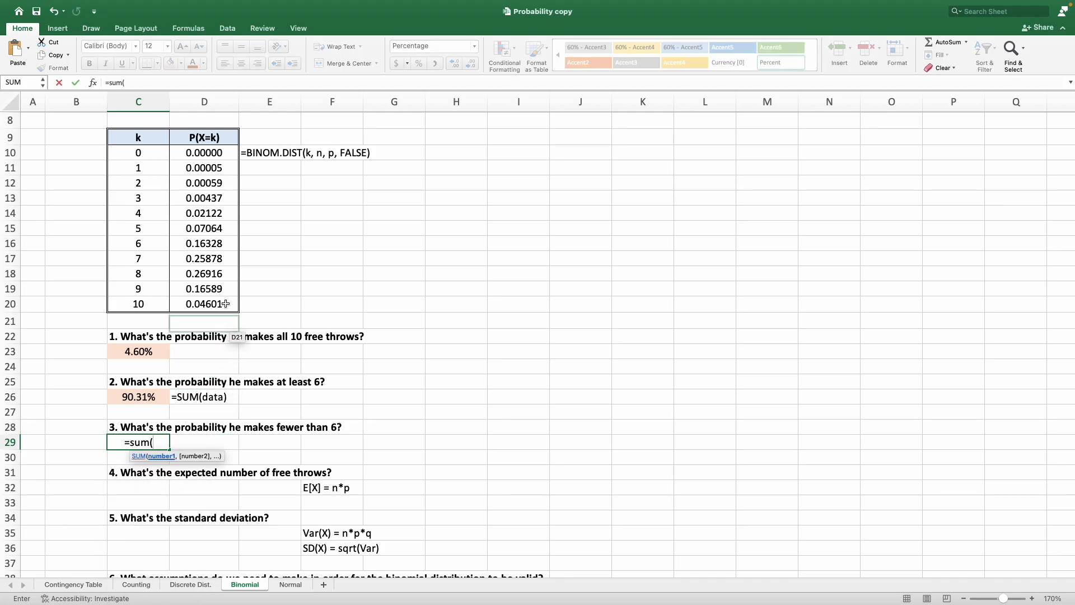
left_click_drag(228, 155, 226, 226)
type(")")
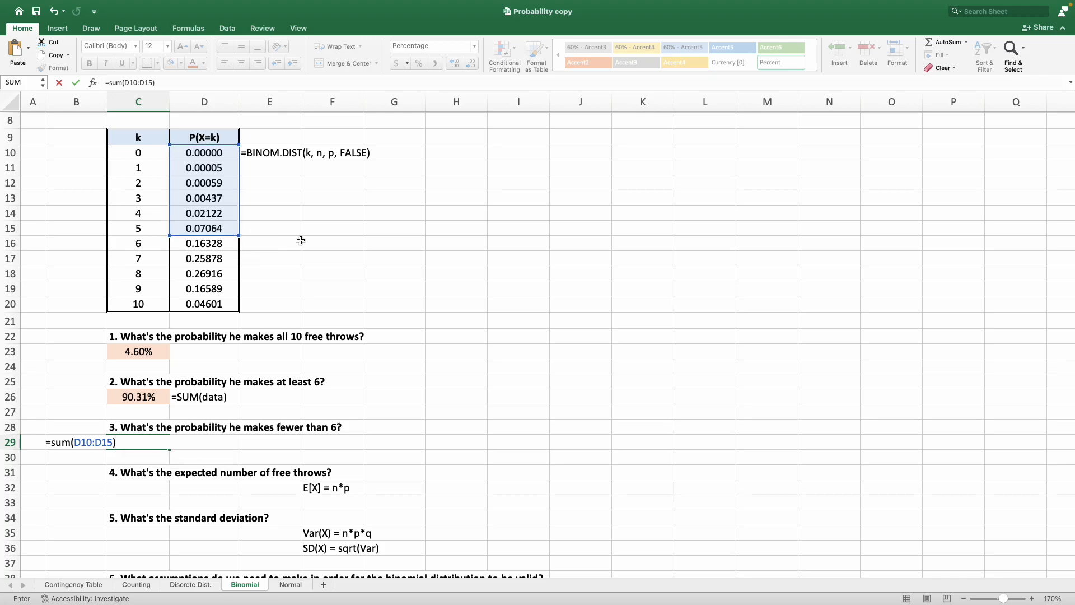
key("Return")
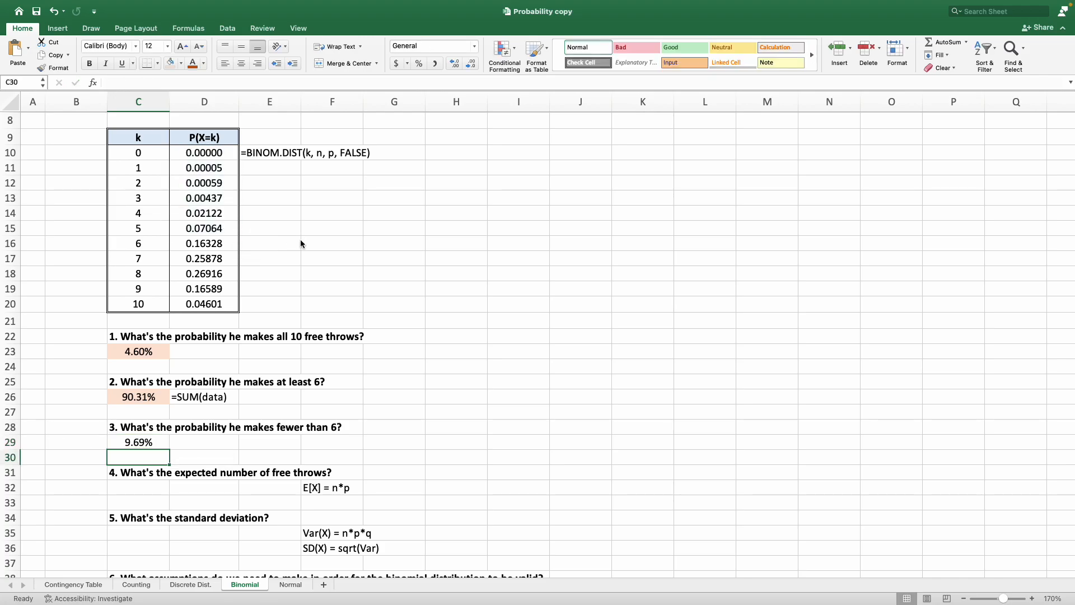
left_click(135, 442)
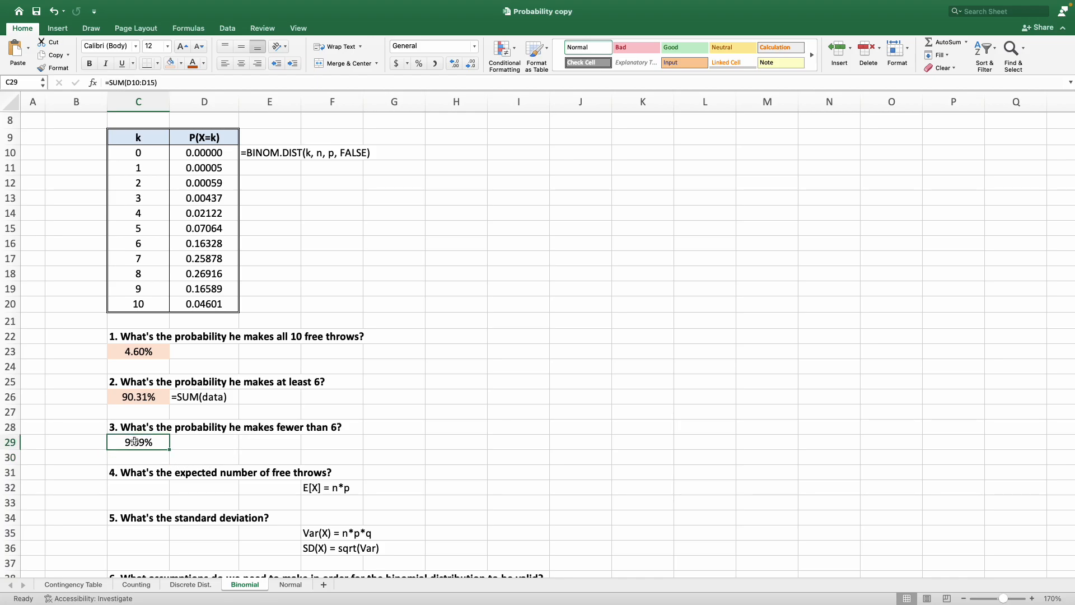
left_click(171, 64)
Step: Enter the label E[X] in cell B32, beside the answer cell for question 4
scroll(392, 413, "down", 4)
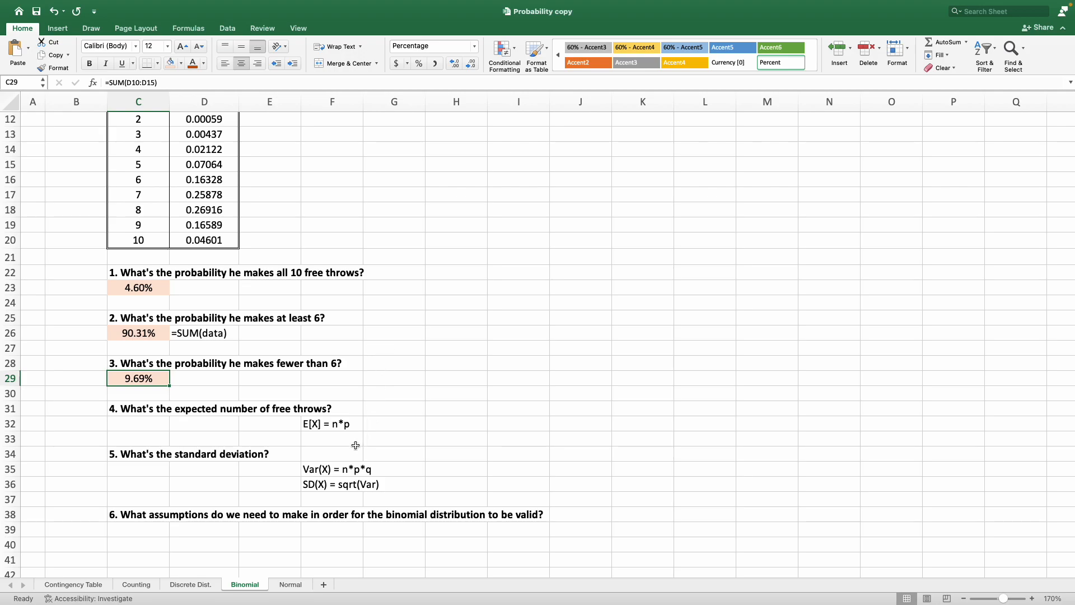
left_click(340, 421)
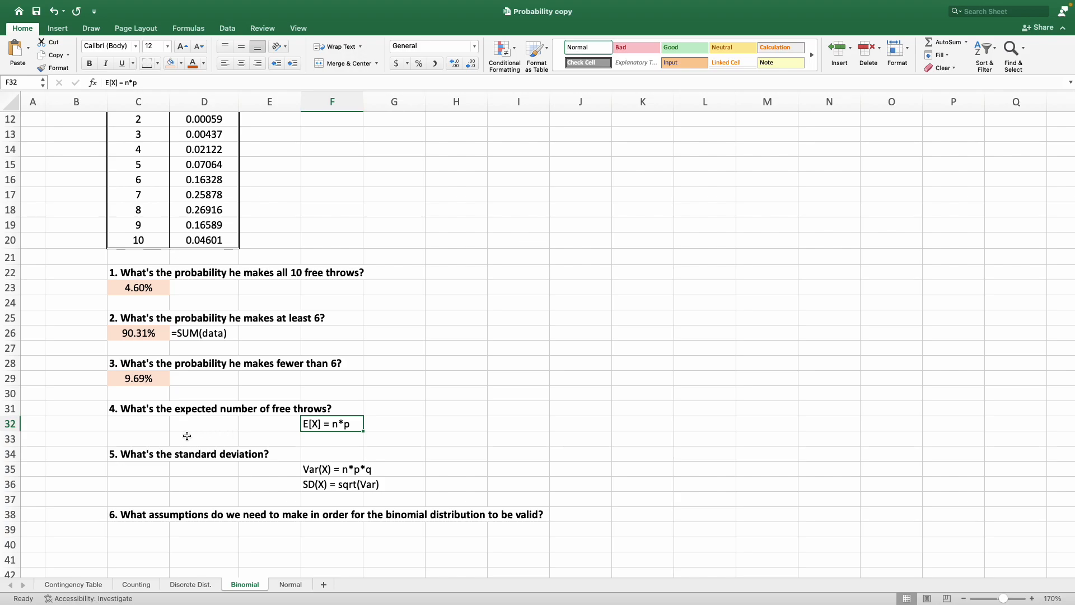
left_click(91, 423)
type("E[X]")
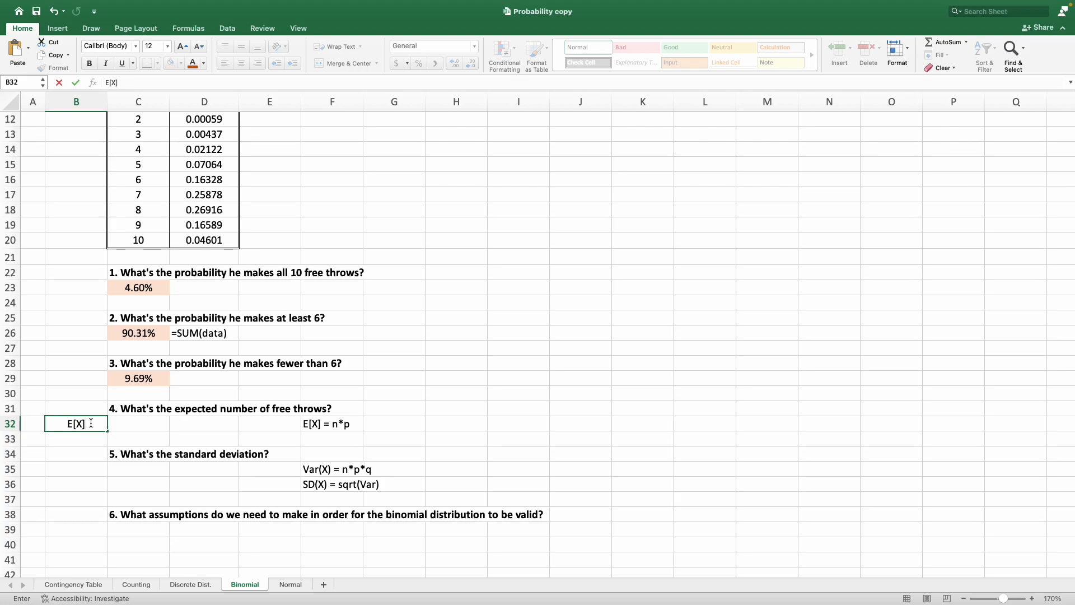
key("Return")
Step: Calculate the expected number of free throws in C32 with =10*0.735 and fill the cell light orange
key("Up")
key("Right")
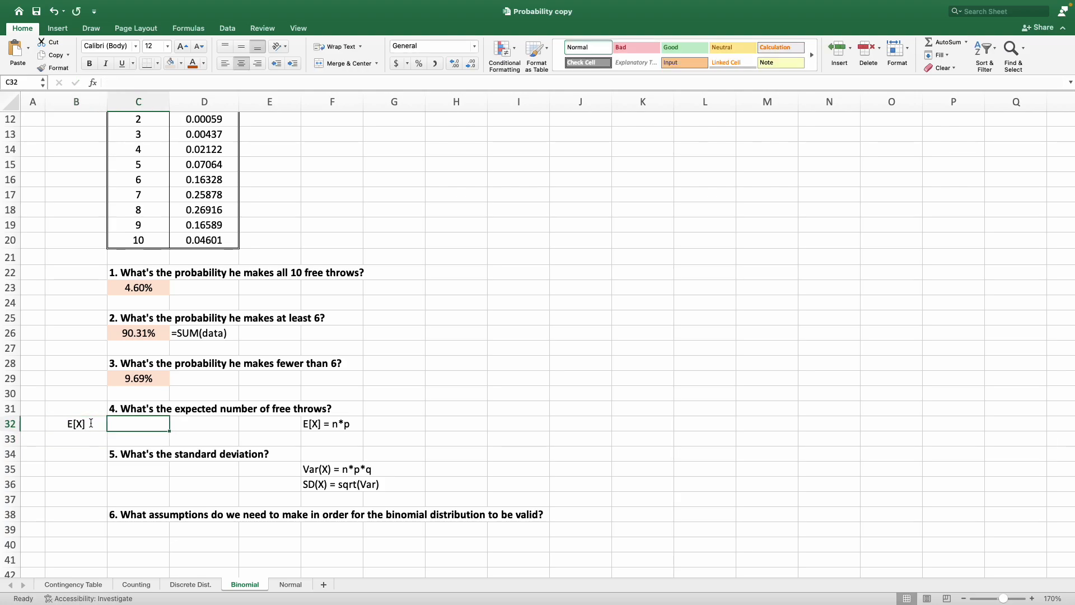
type("=10*0.735")
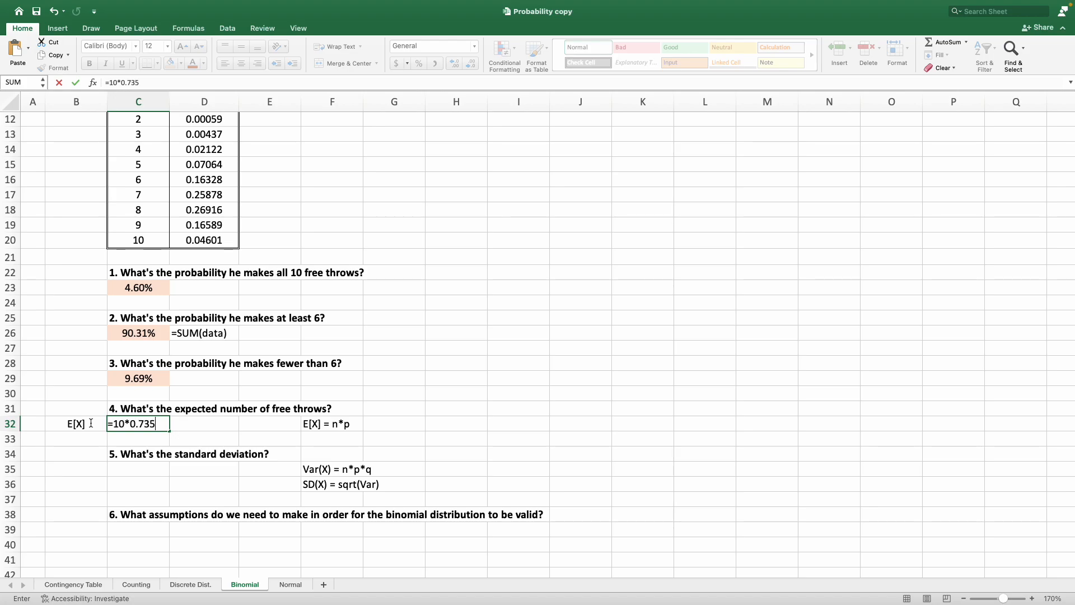
key("Return")
left_click(158, 425)
left_click(171, 63)
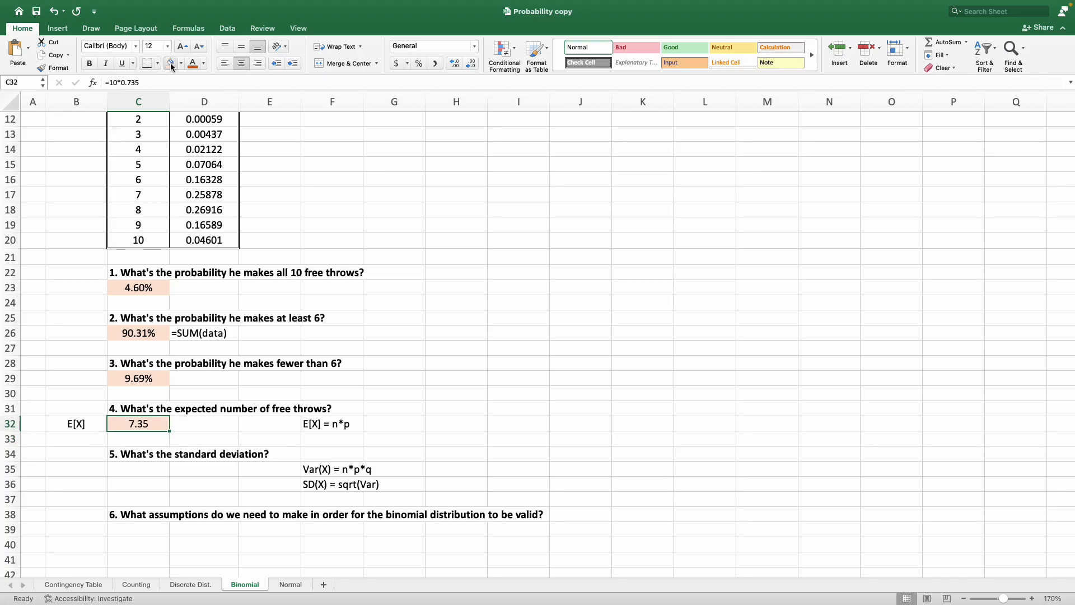
Step: Review the given n and p values above the table and the variance and standard deviation formulas noted beside question 5
scroll(241, 262, "up", 2)
scroll(242, 263, "up", 6)
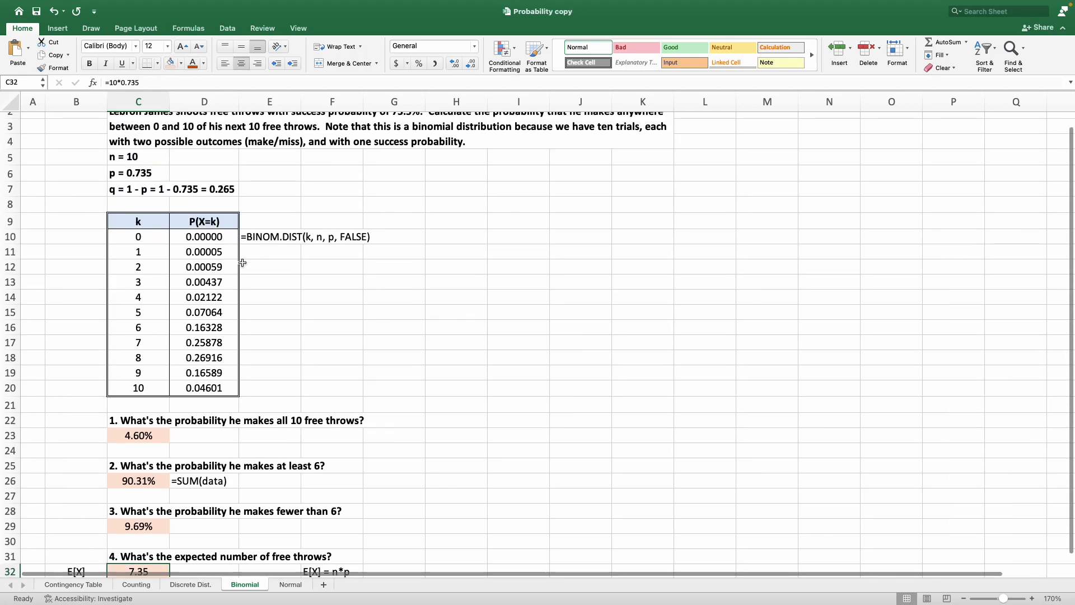
left_click(152, 188)
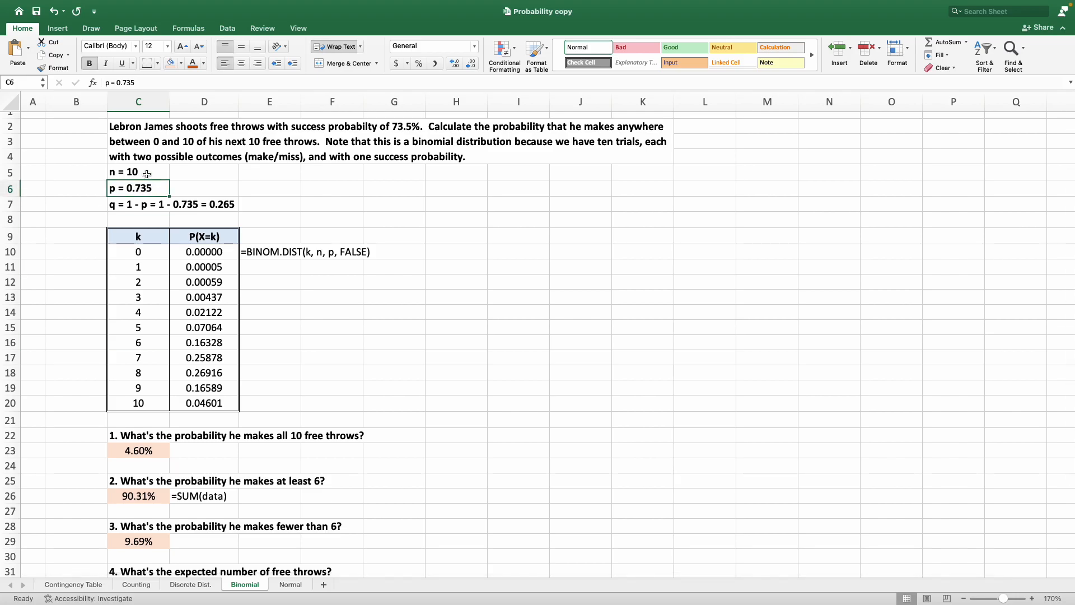
scroll(258, 328, "down", 3)
scroll(258, 328, "down", 8)
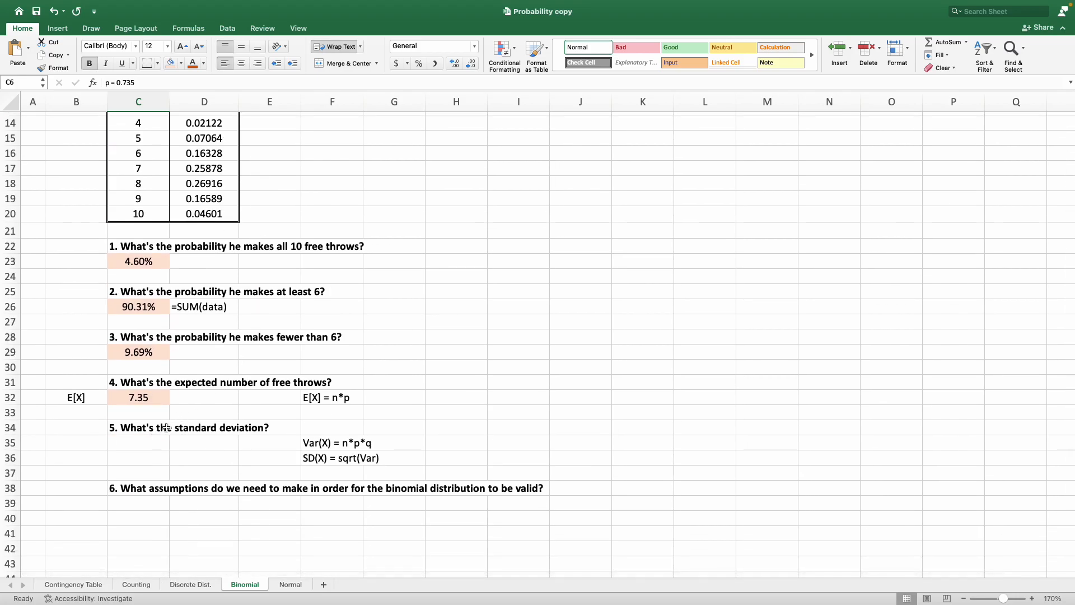
left_click(166, 429)
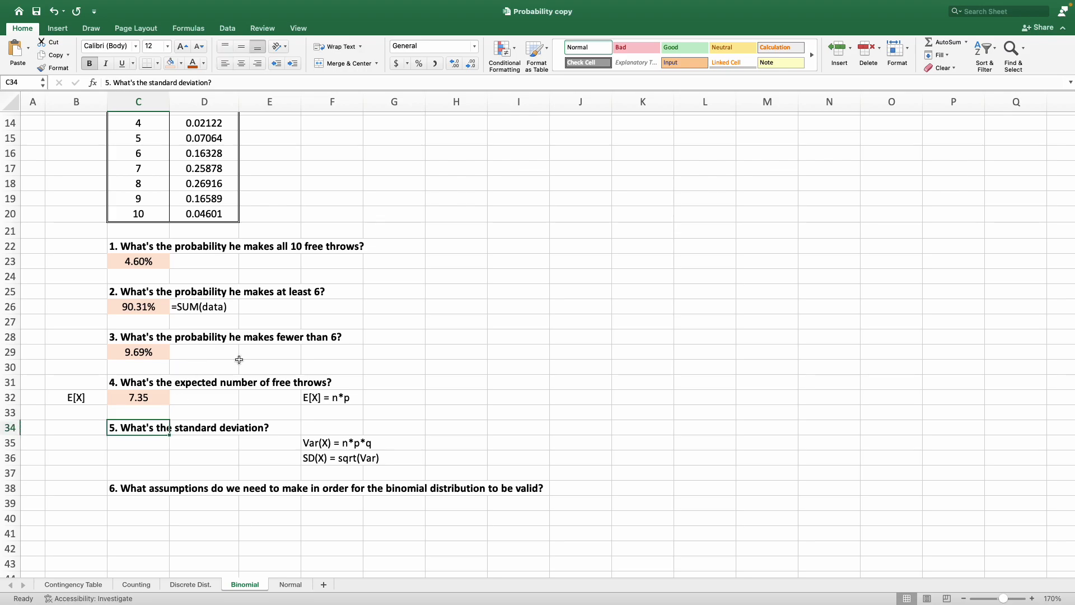
left_click(331, 445)
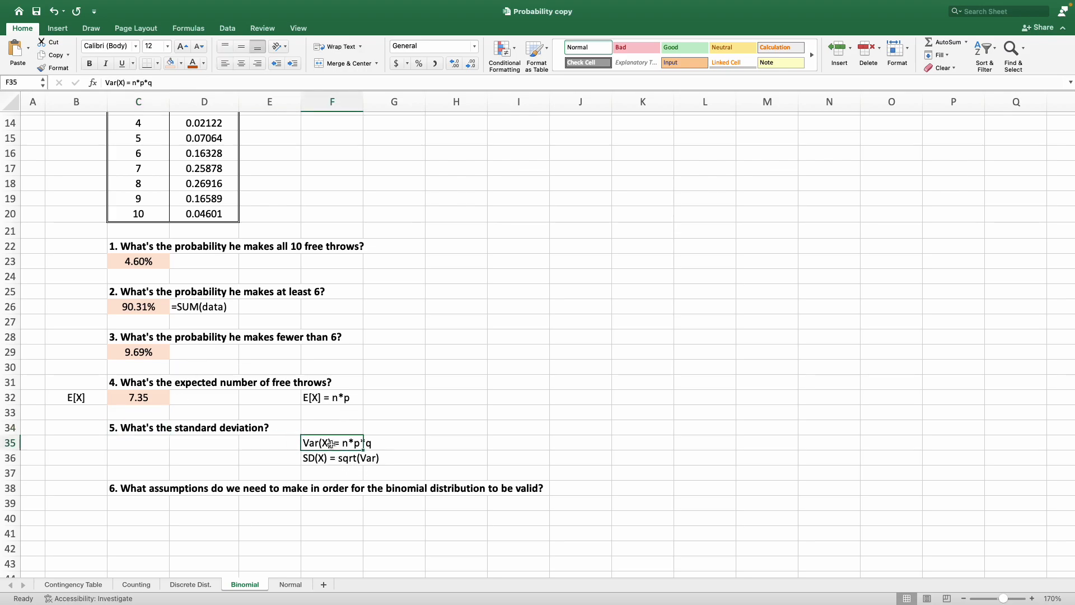
left_click(314, 459)
left_click(268, 455)
left_click(272, 447)
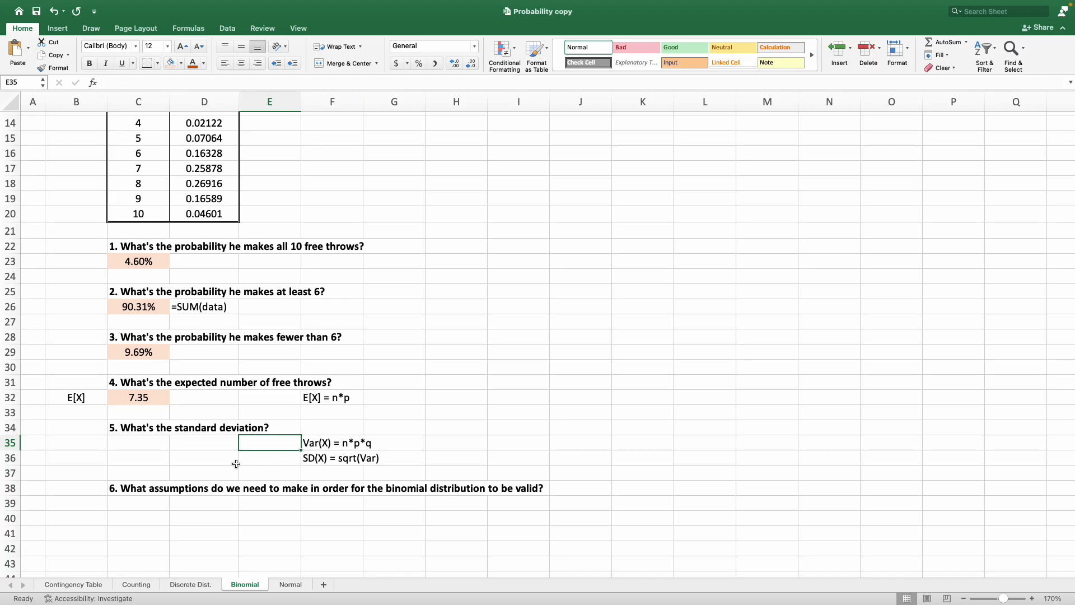
Step: Enter the label Var(X) in cell B35 under question 5
left_click(88, 443)
type("Var(X")
key("Return")
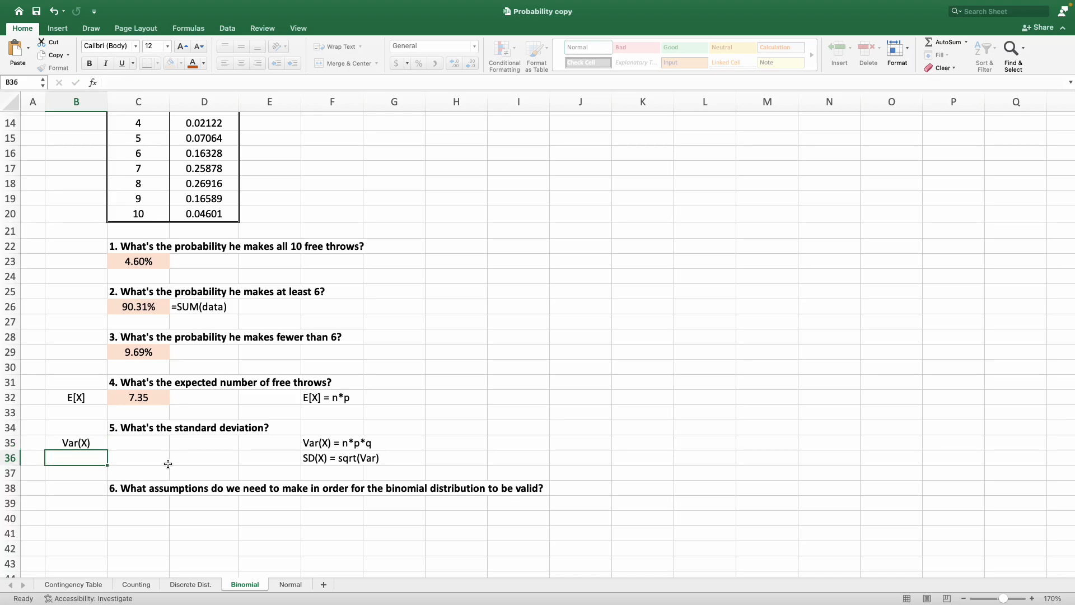
Step: Calculate the variance in C35 with =10*0.735*0.265, taking q from the given values at the start of the sheet
key("Up")
key("Right")
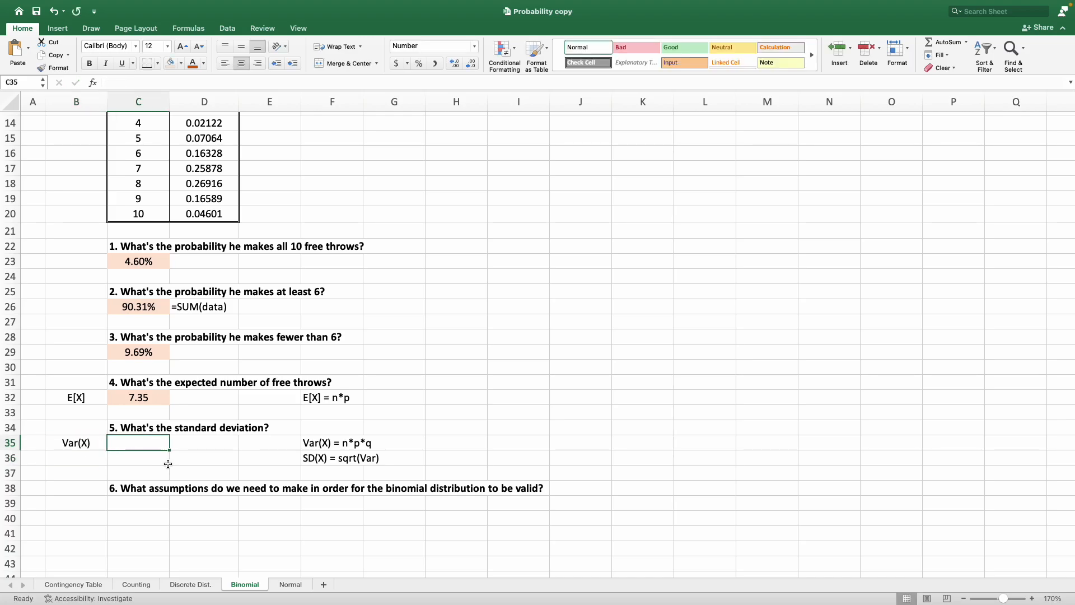
type("=10*0.735*")
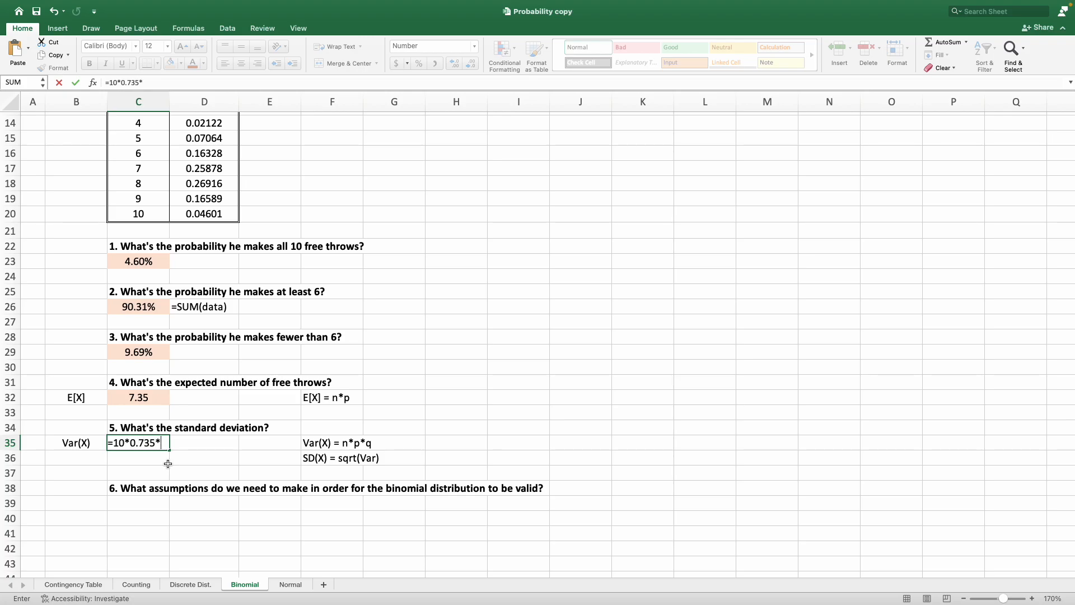
scroll(168, 463, "up", 6)
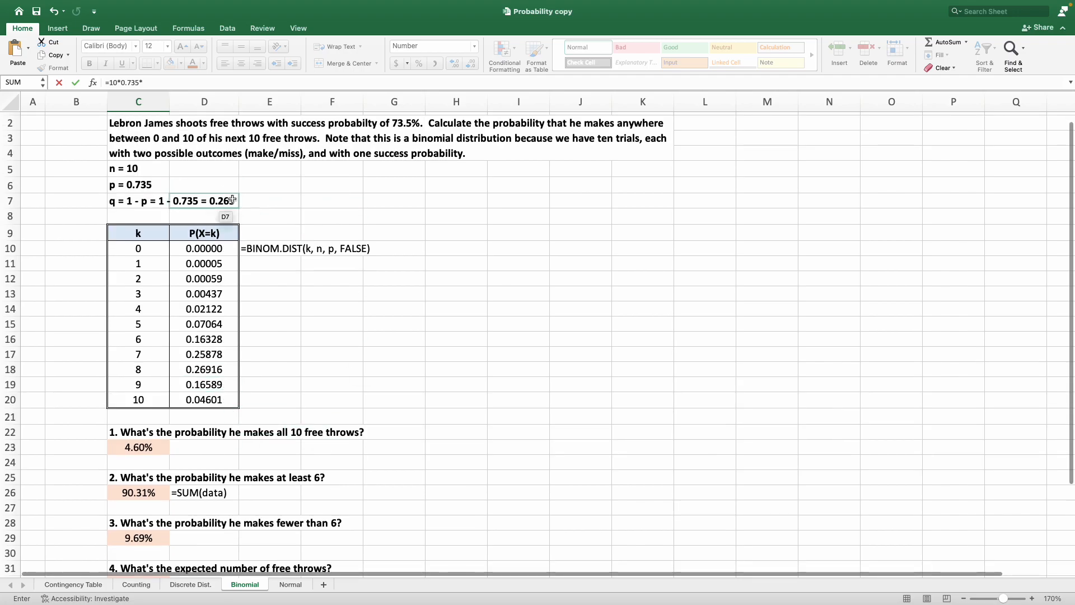
scroll(349, 347, "down", 5)
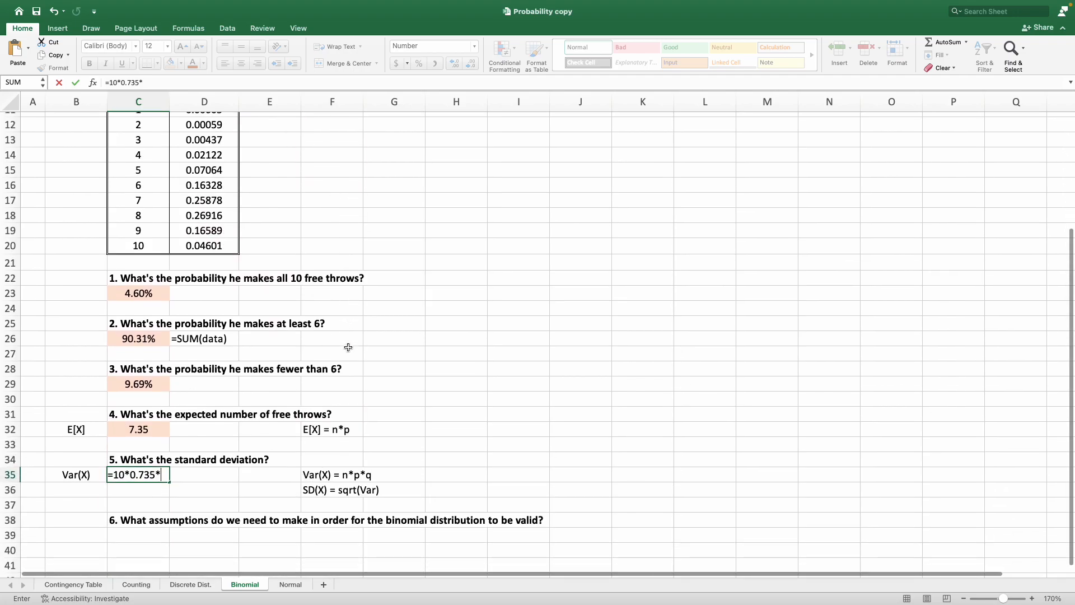
type("0")
type(".265")
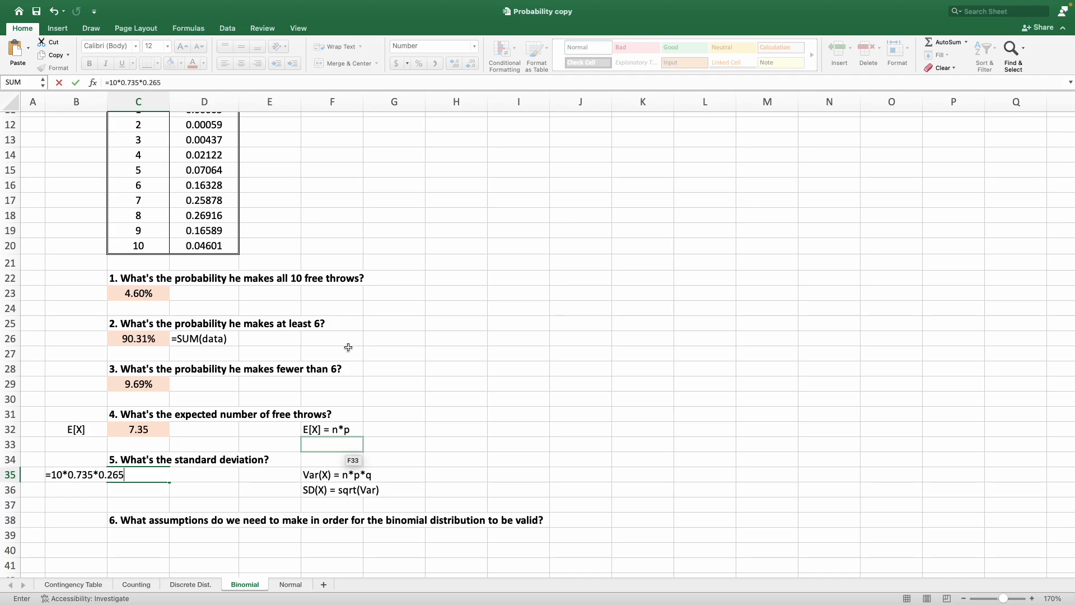
key("Return")
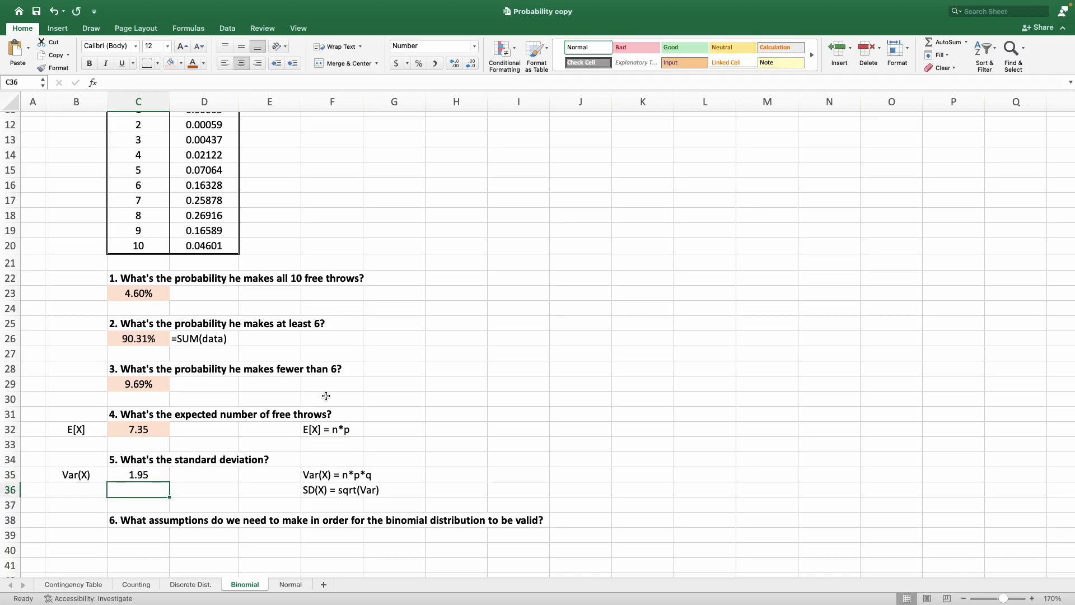
Step: Enter the label SD(X) in cell B36, directly below the variance label
scroll(326, 400, "down", 2)
left_click(96, 463)
type("s")
key("BackSpace")
type("SD(X")
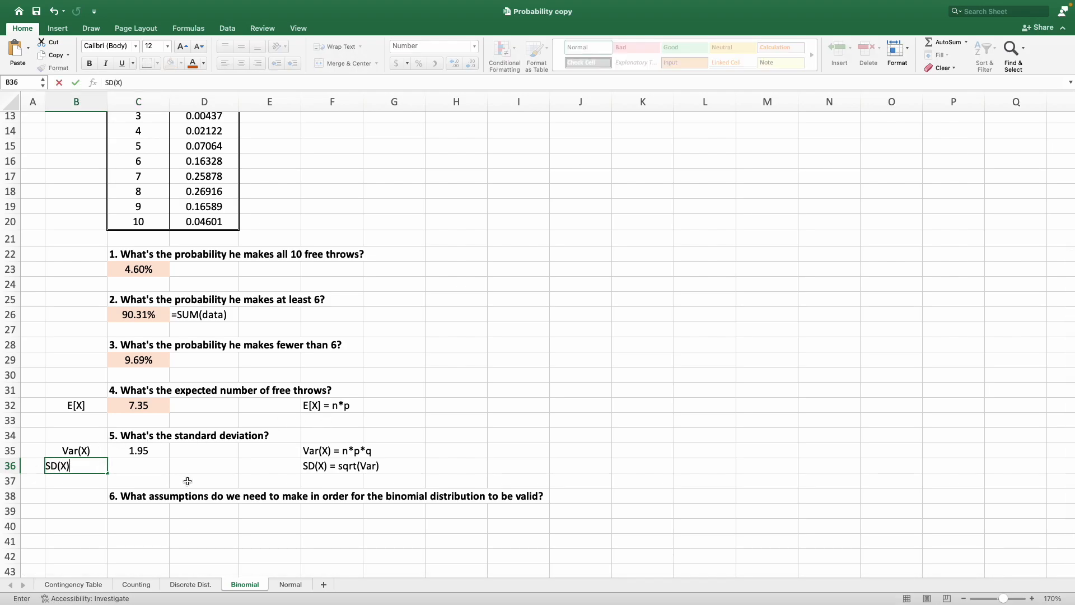
key("Return")
Step: Calculate the standard deviation in C36 with =SQRT(C35)
key("Up")
key("Right")
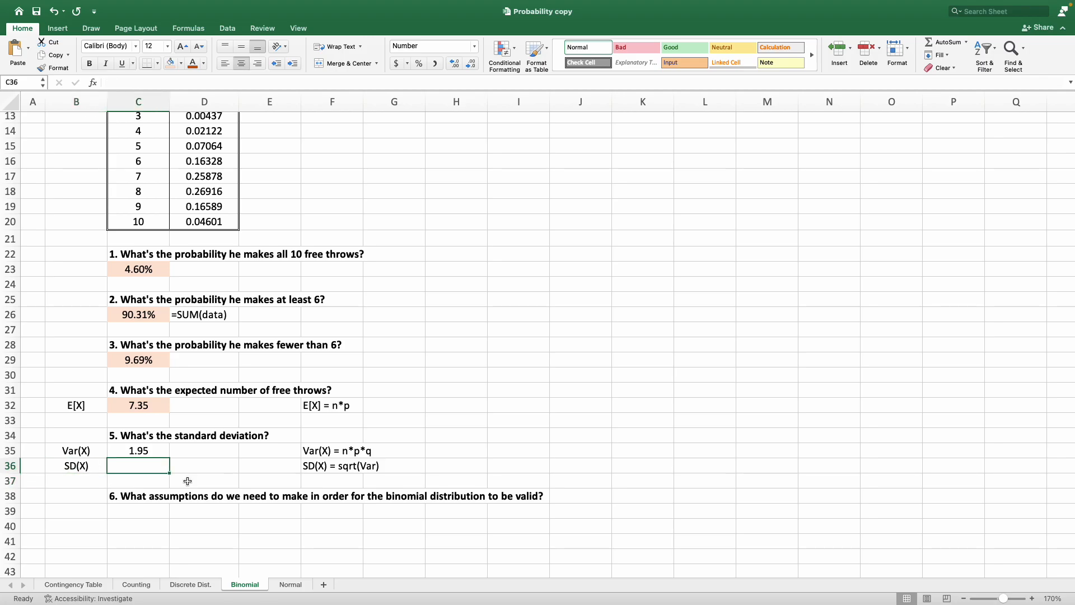
type("=s")
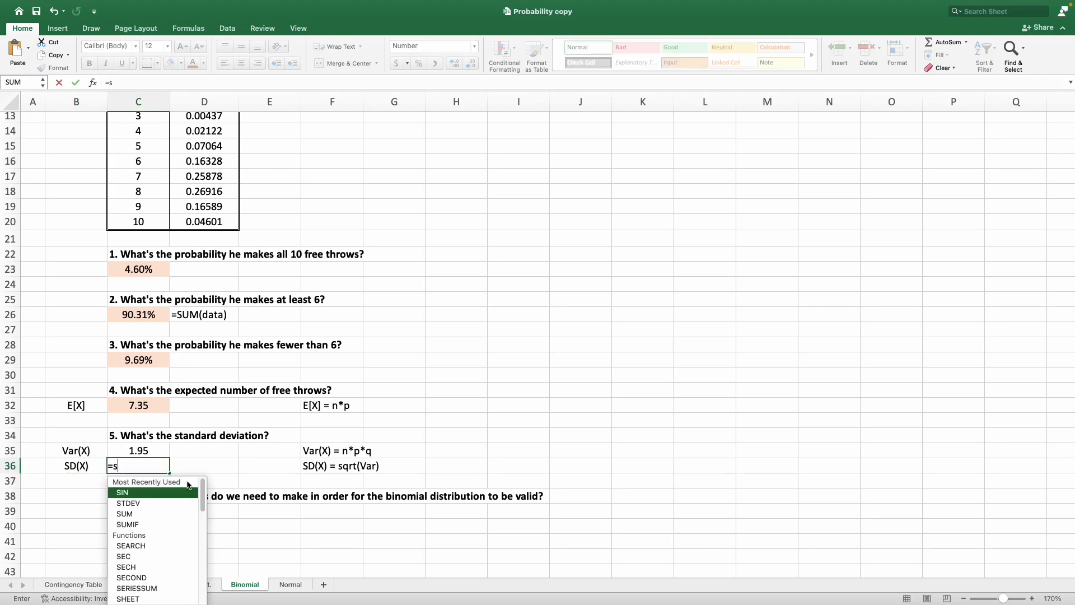
type("qrt(")
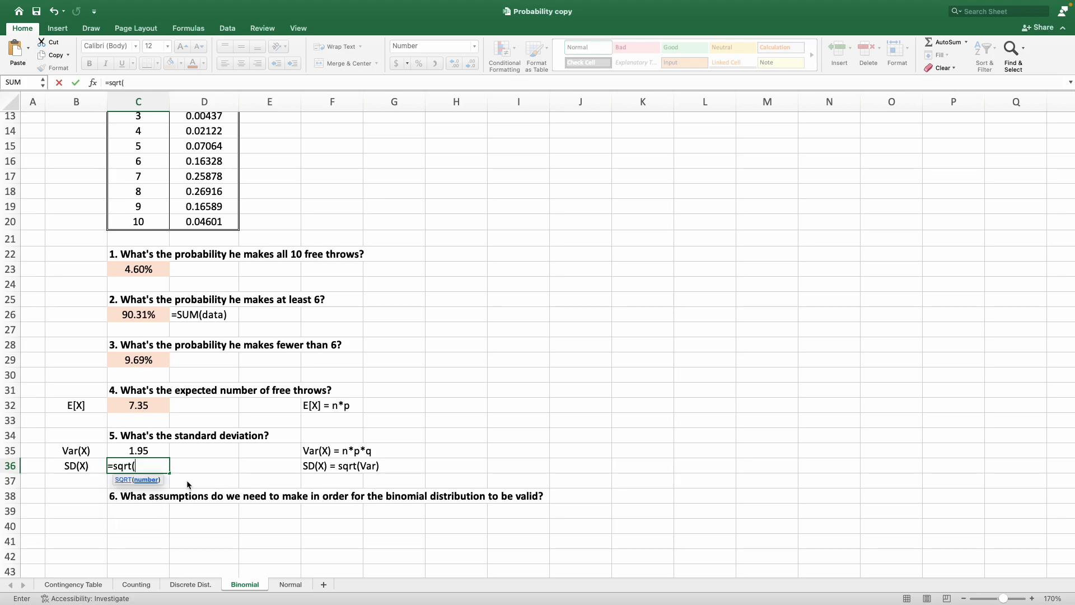
left_click(153, 451)
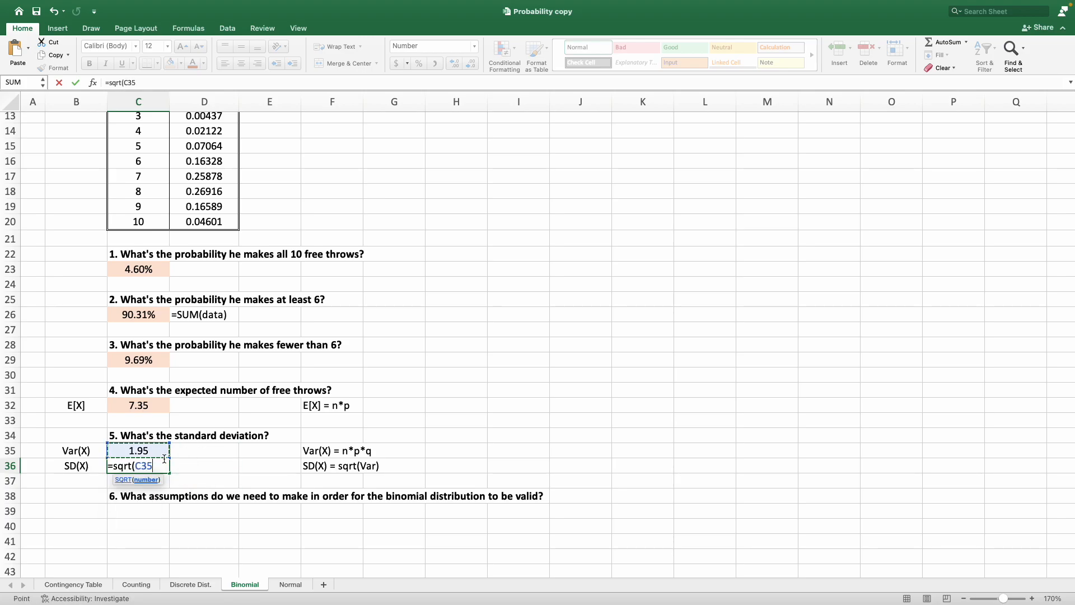
type(")")
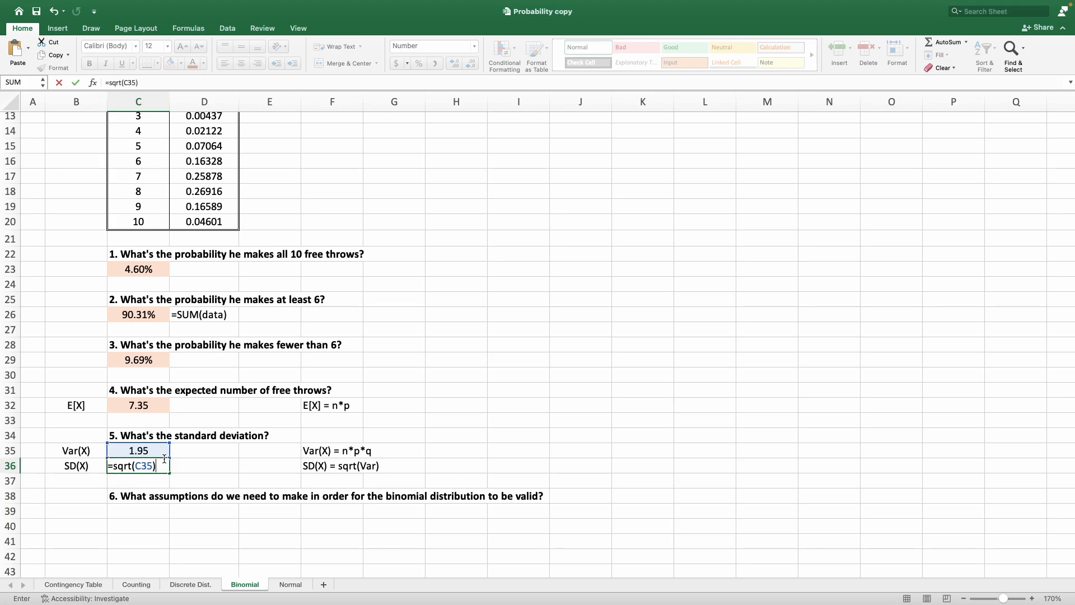
key("Return")
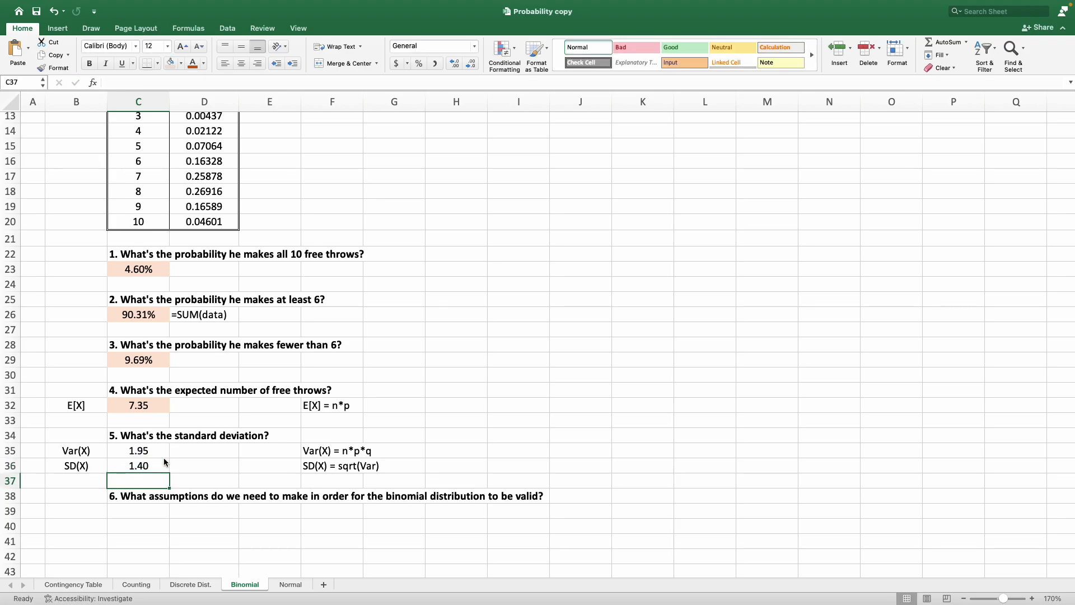
Step: Shade the standard deviation result in C36 with the light orange fill used for the other answers
left_click(149, 470)
left_click(172, 63)
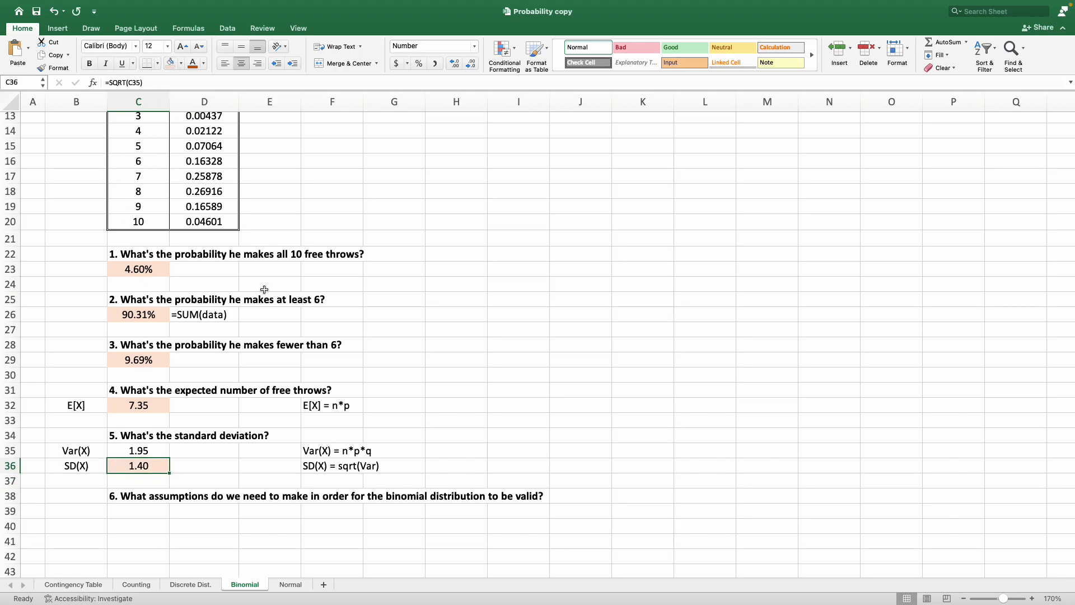
Step: Answer question 6 in C39 with "Independent and identically distributed trials." and shade that cell light orange
scroll(321, 416, "down", 3)
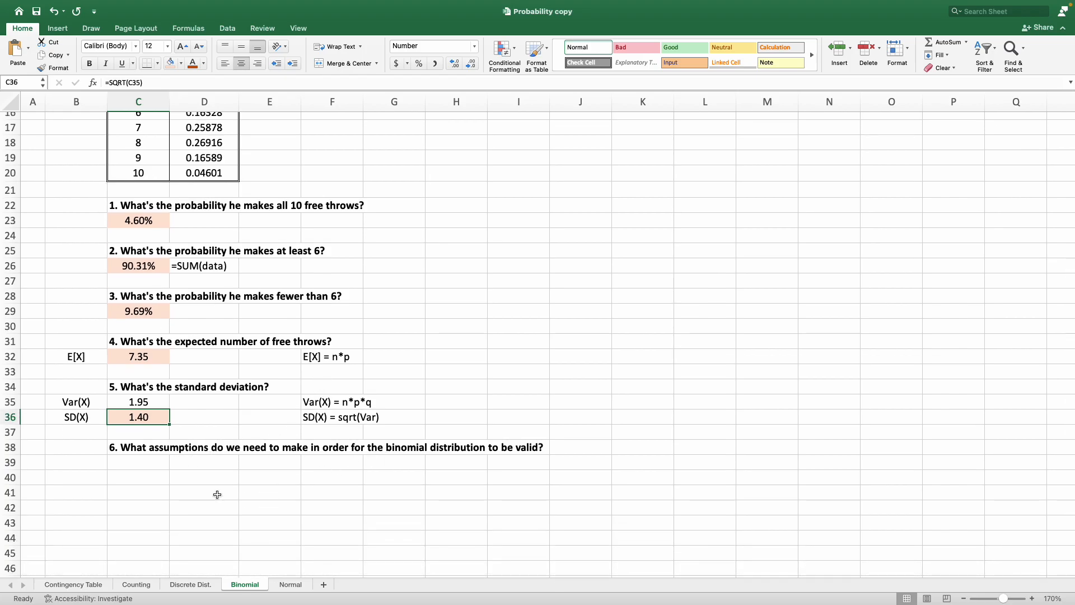
scroll(212, 489, "down", 2)
left_click(153, 442)
type("Independent and identically distributed trials.")
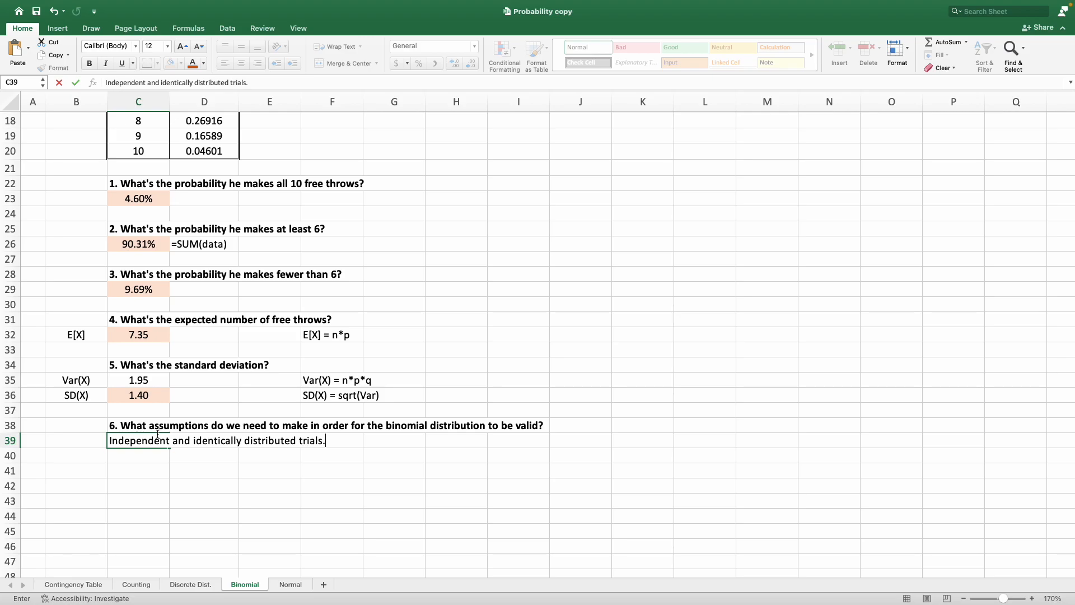
key("Return")
left_click(158, 435)
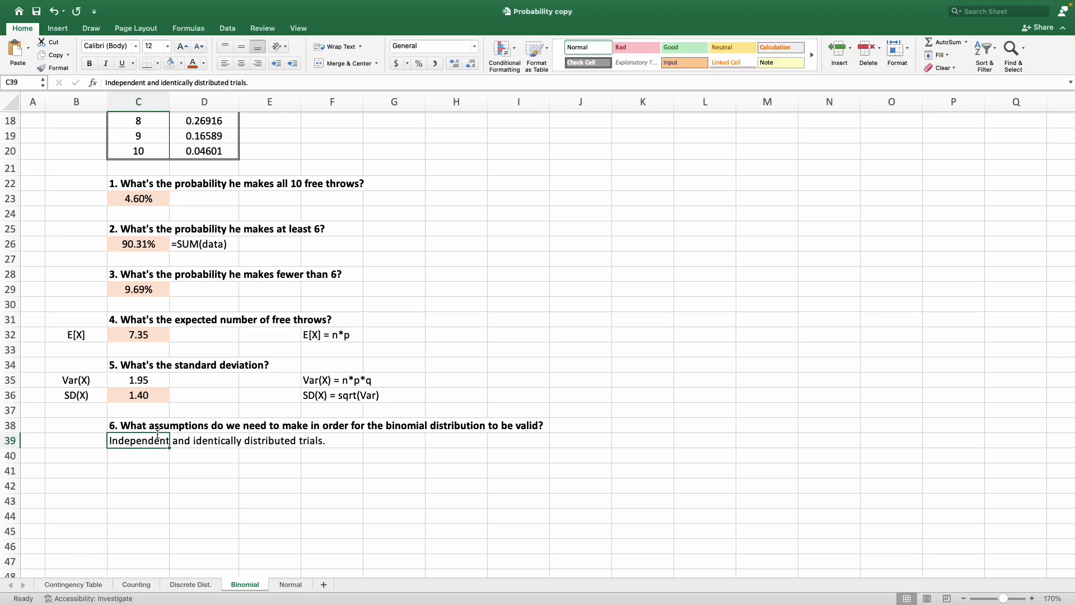
Step: Review the assumptions answer against the free-throw problem statement, the success probability p in C6 and the probability table
scroll(287, 347, "up", 5)
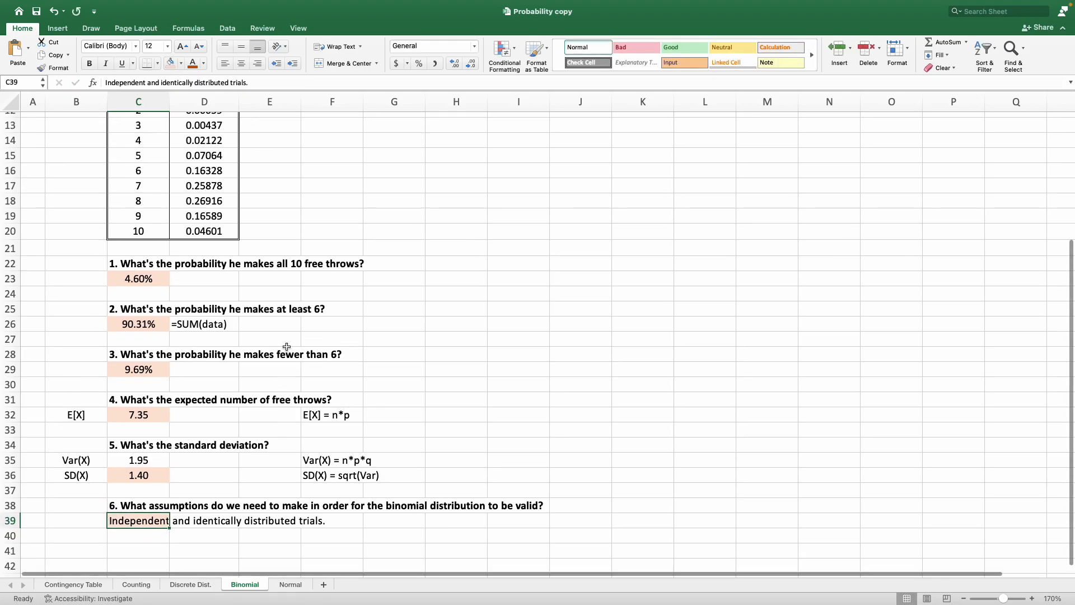
scroll(286, 347, "up", 3)
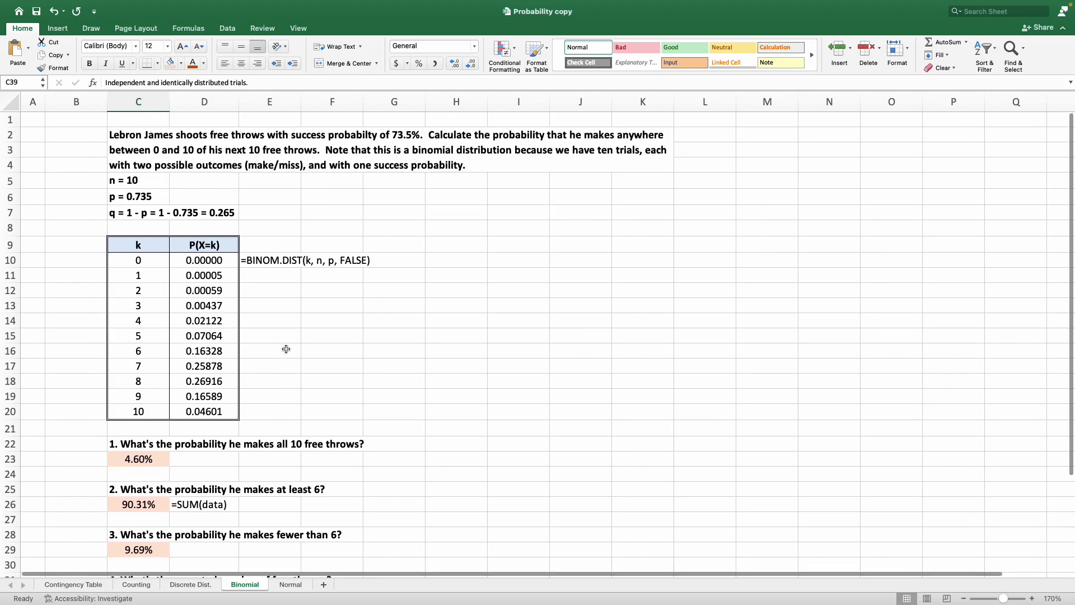
scroll(413, 388, "down", 7)
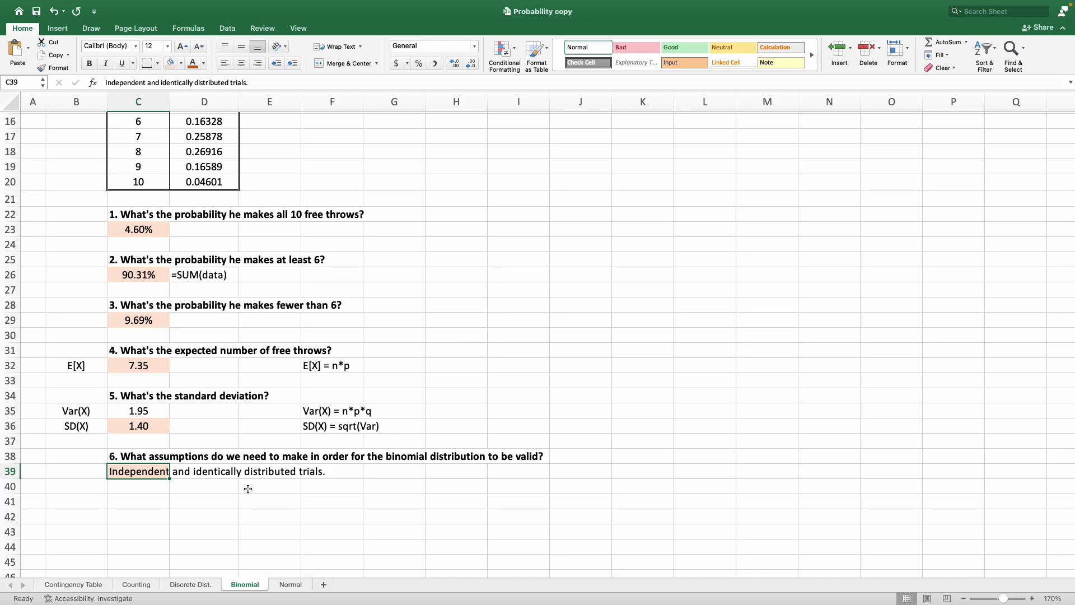
scroll(312, 403, "up", 7)
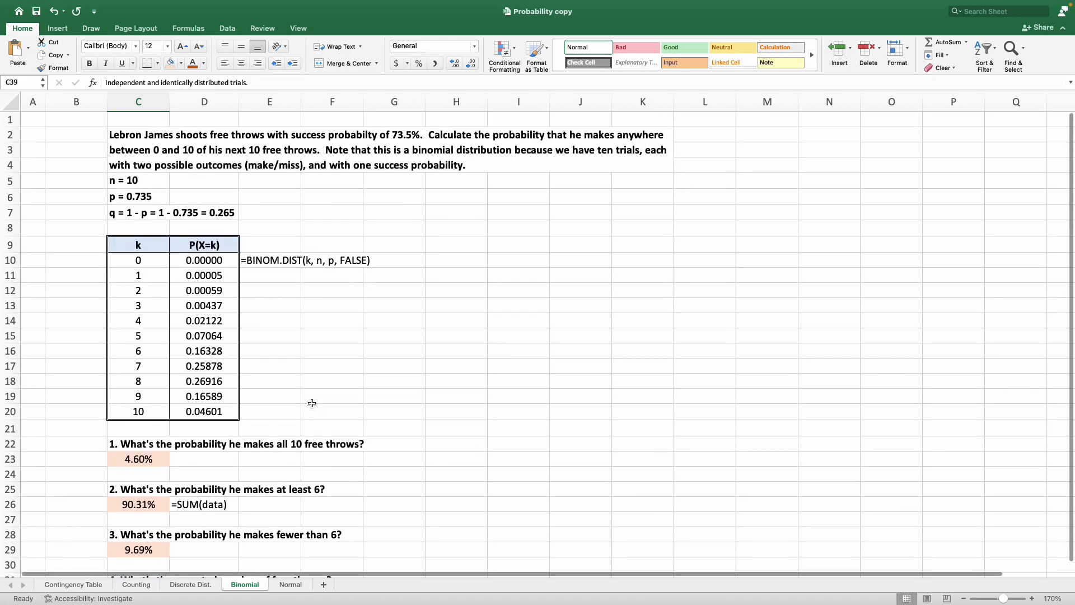
left_click(269, 159)
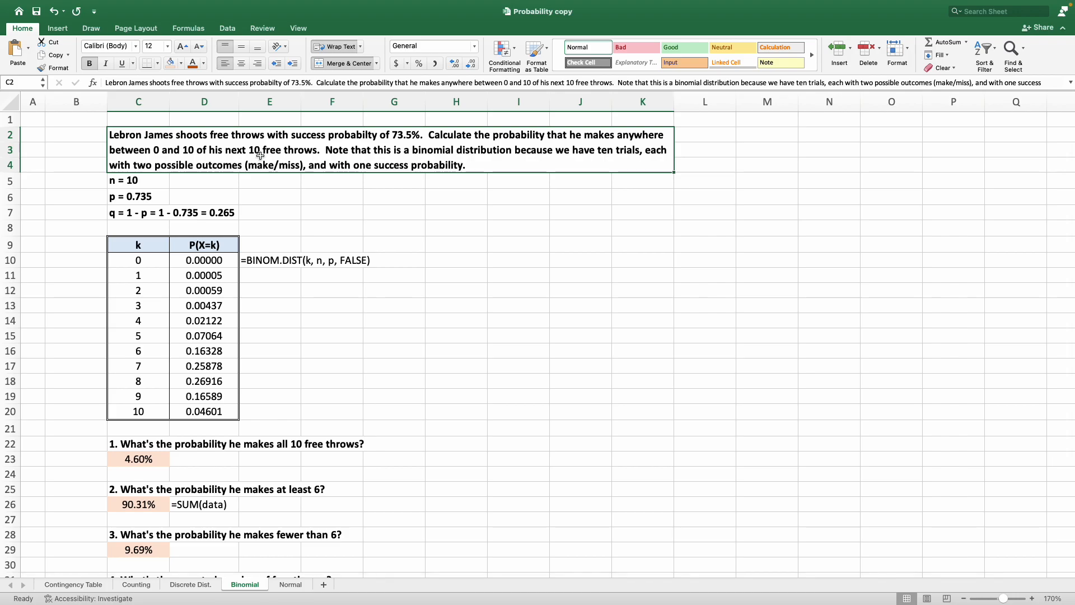
scroll(478, 295, "down", 1)
left_click(153, 193)
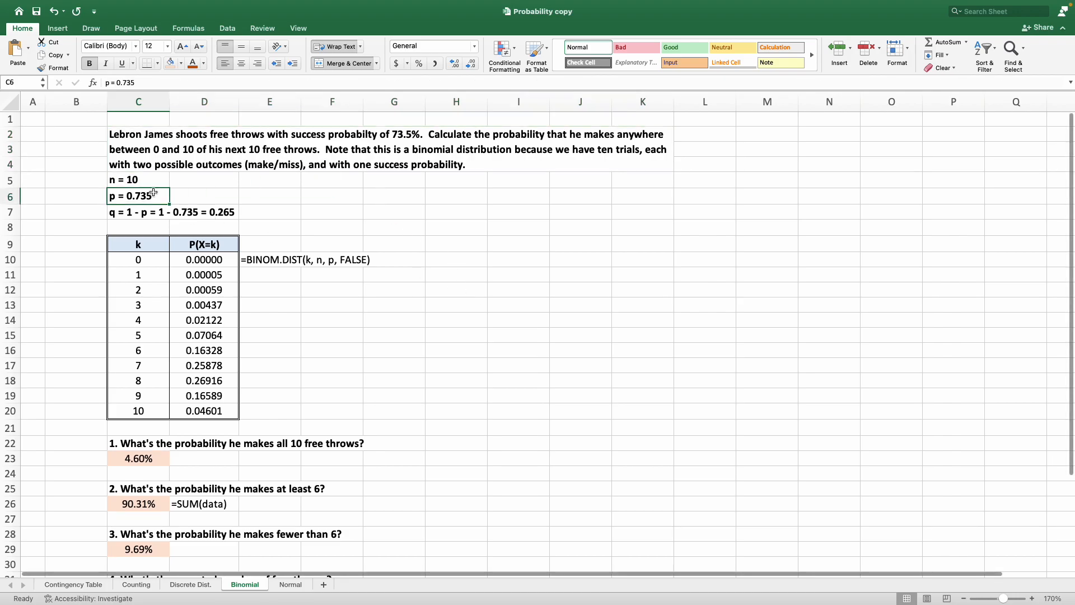
scroll(255, 290, "down", 10)
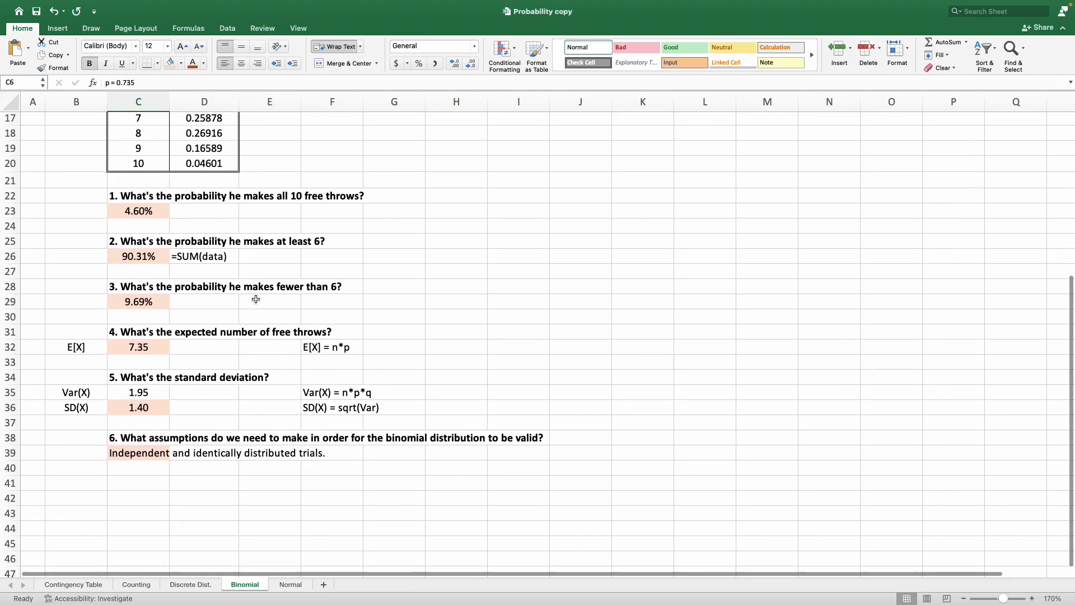